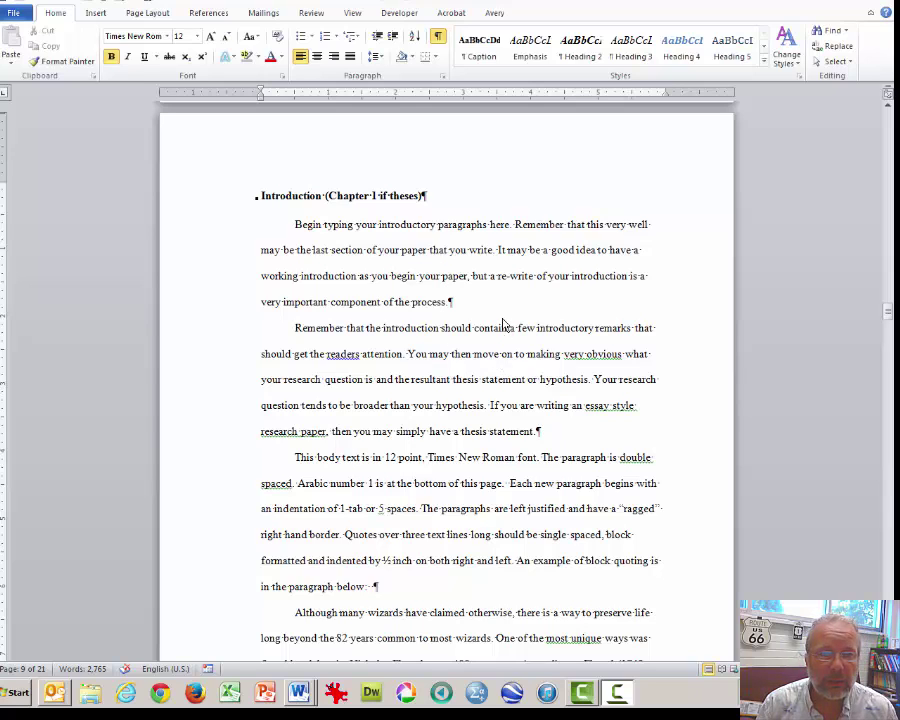
Step: Place the caret in the 'Introduction (Chapter 1 if theses)' heading, then at the first paragraph's end
{"action": "left_click", "coordinate": [357, 196]}
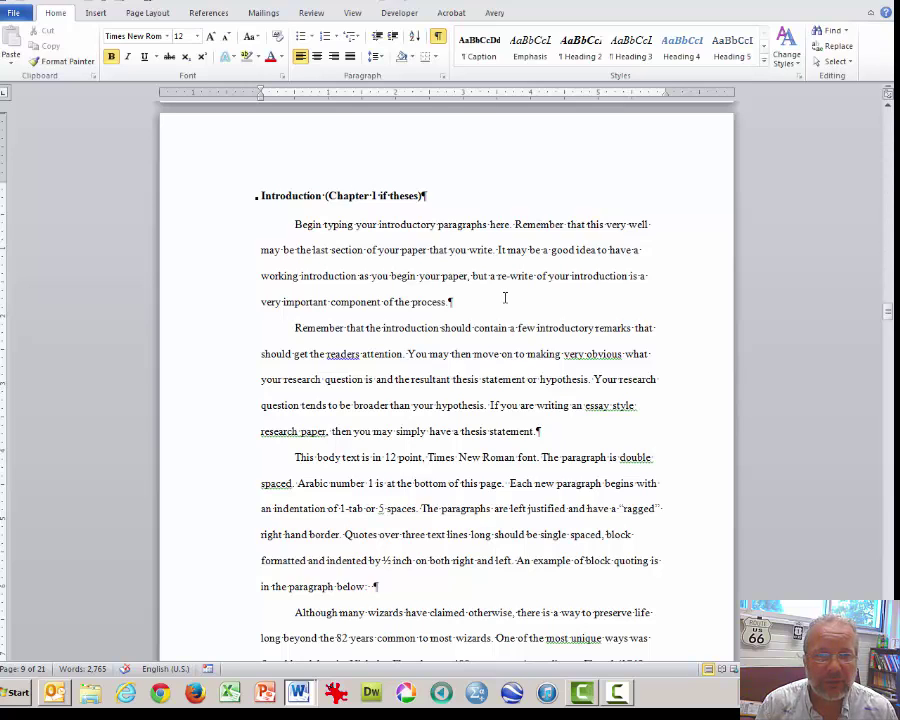
{"action": "left_click", "coordinate": [505, 297]}
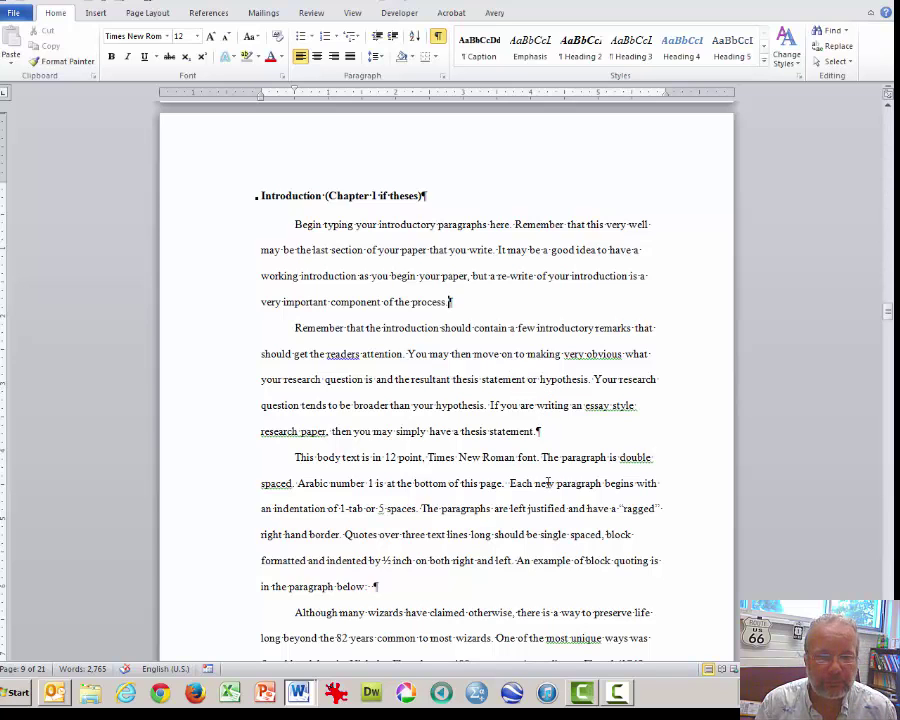
{"action": "key", "text": "alt+Tab"}
{"action": "key", "text": "alt+Tab"}
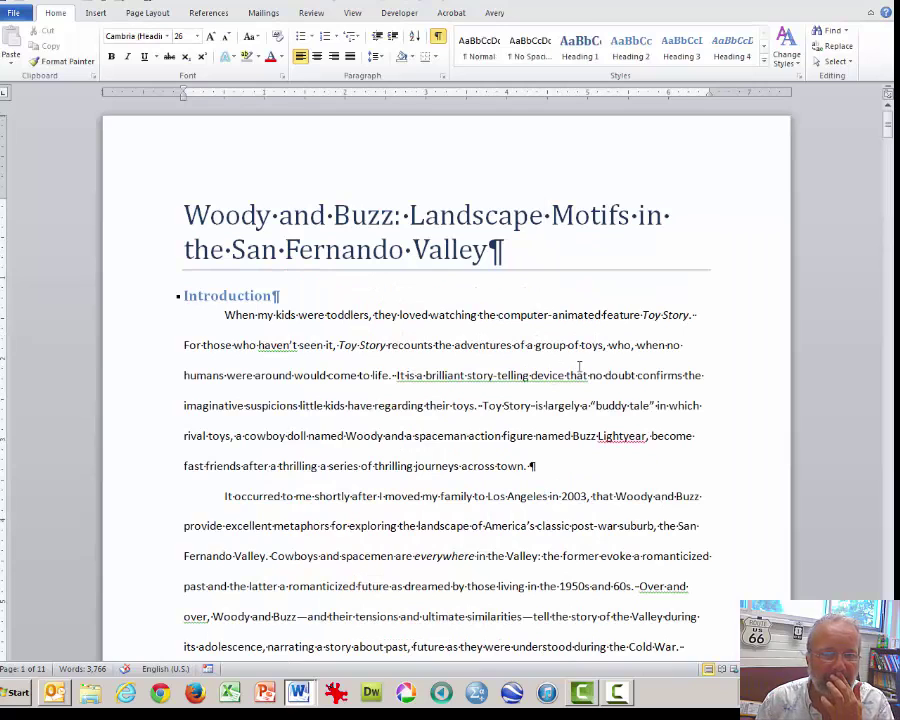
{"action": "type", "text": "'"}
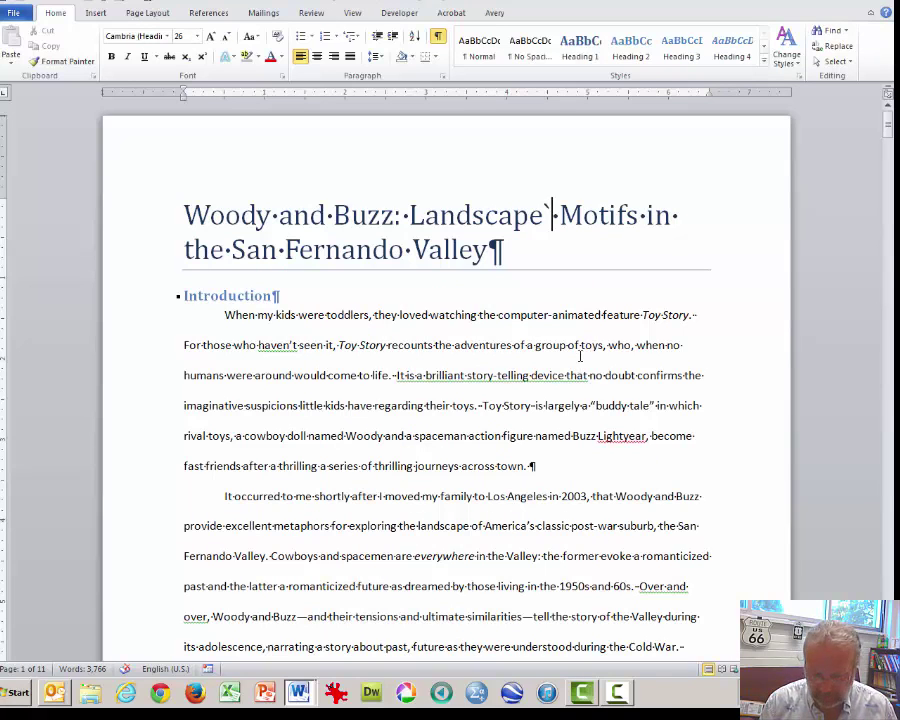
{"action": "key", "text": "BackSpace"}
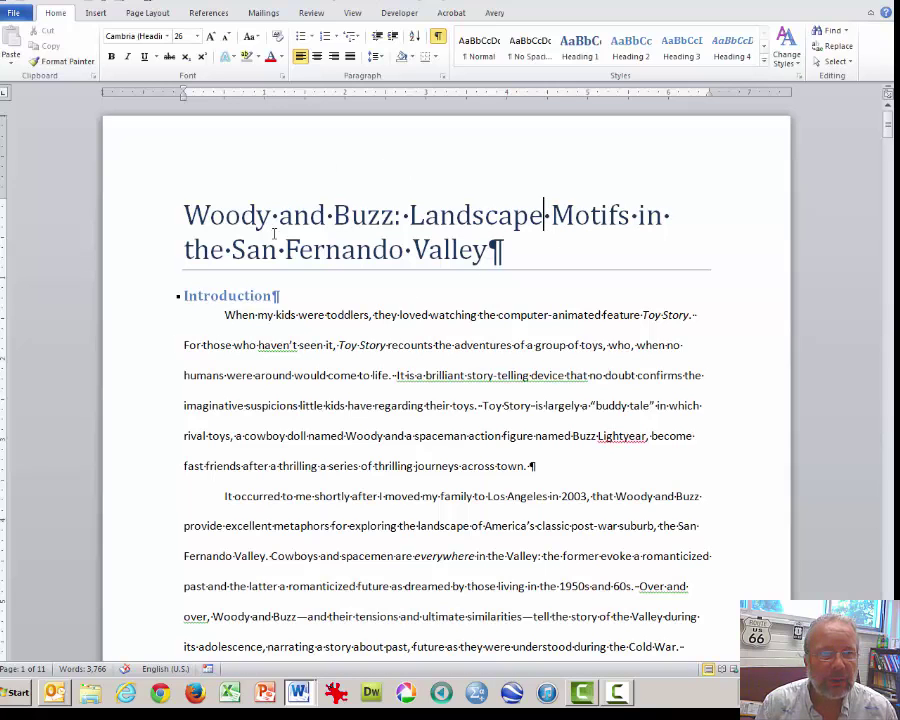
{"action": "scroll", "coordinate": [306, 418], "scroll_direction": "down", "scroll_amount": 1}
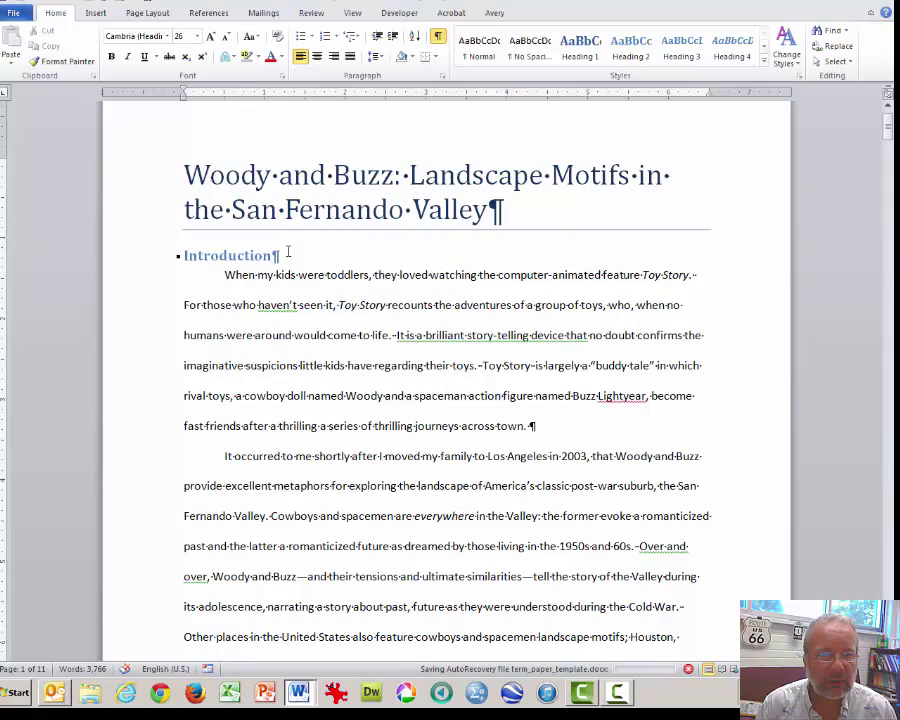
{"action": "left_click_drag", "start_coordinate": [259, 253], "coordinate": [566, 434]}
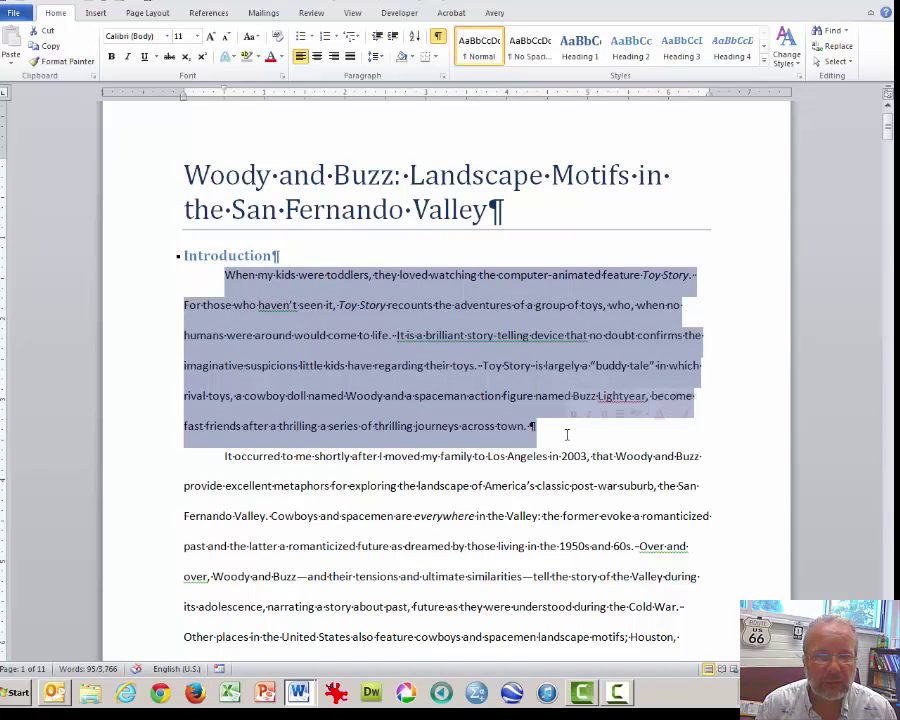
{"action": "left_click", "coordinate": [361, 396]}
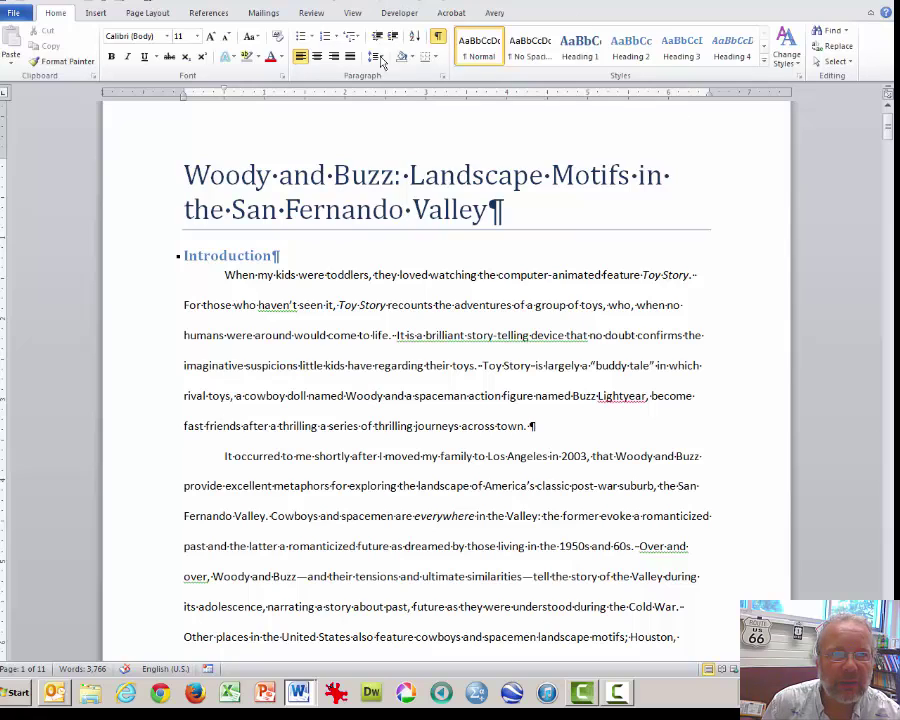
Step: Switch the draft to Outline view and delete the stray space before 'Today though'
{"action": "left_click", "coordinate": [353, 13]}
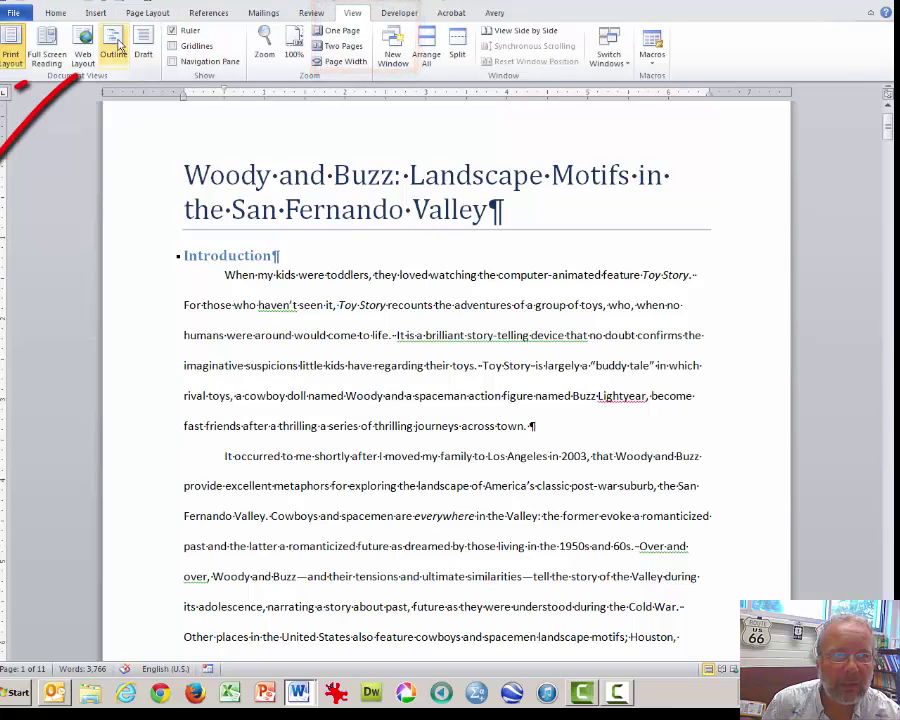
{"action": "left_click", "coordinate": [115, 45]}
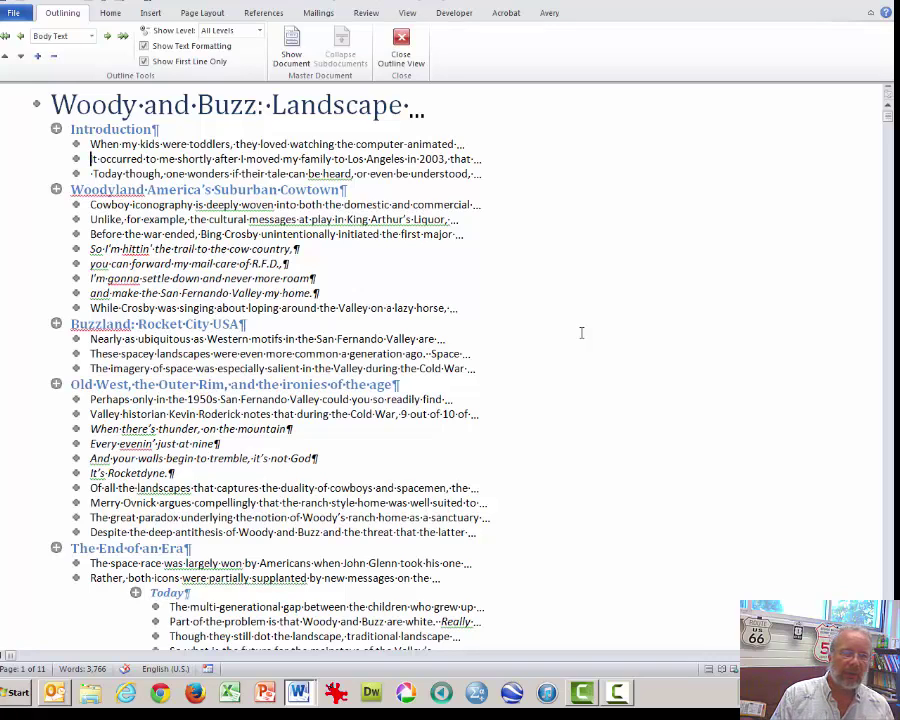
{"action": "key", "text": "Down"}
{"action": "key", "text": "Delete"}
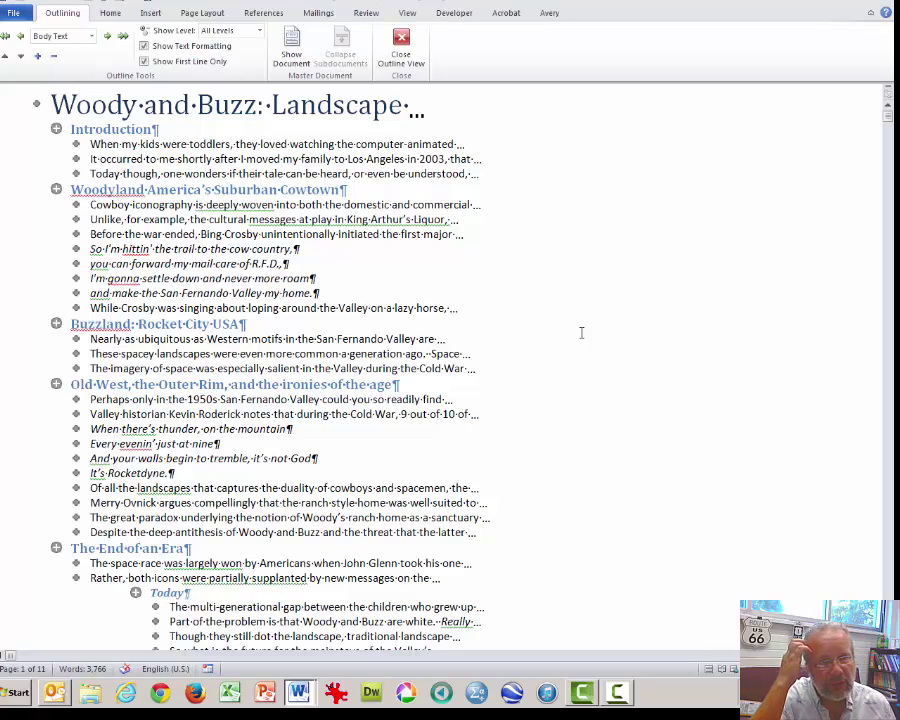
Step: Check the outline levels of the Introduction, Woodyland, Today and Conclusion headings
{"action": "left_click", "coordinate": [176, 125]}
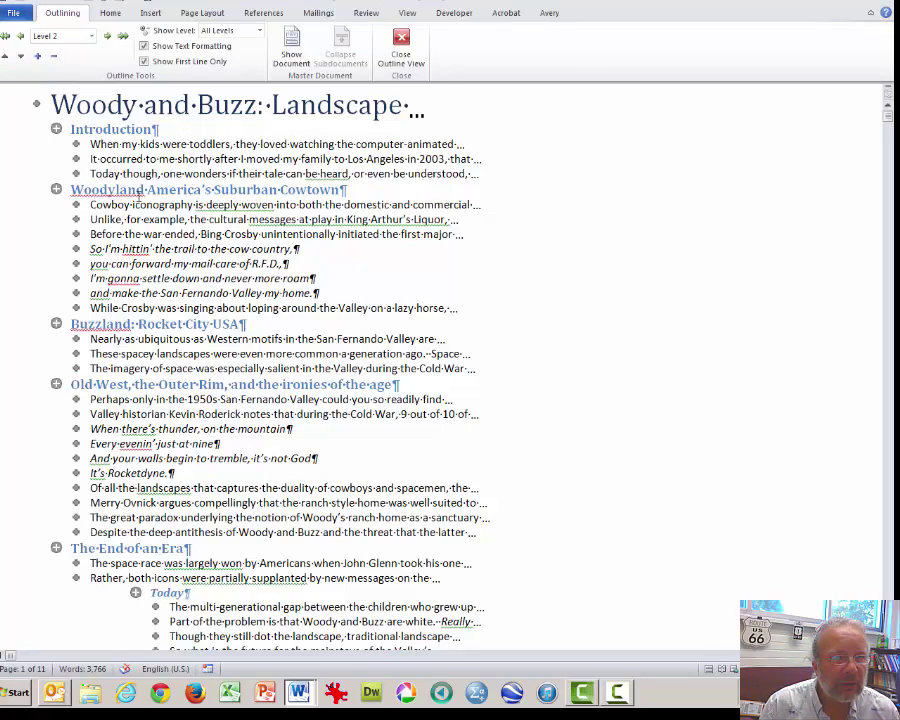
{"action": "left_click", "coordinate": [161, 323]}
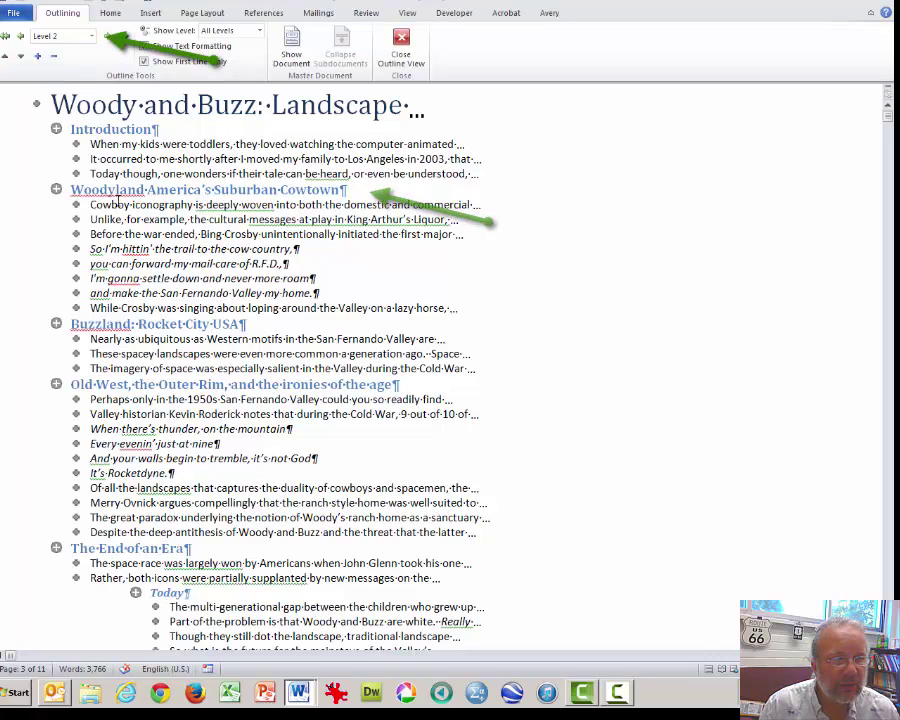
{"action": "left_click_drag", "start_coordinate": [71, 190], "coordinate": [214, 190]}
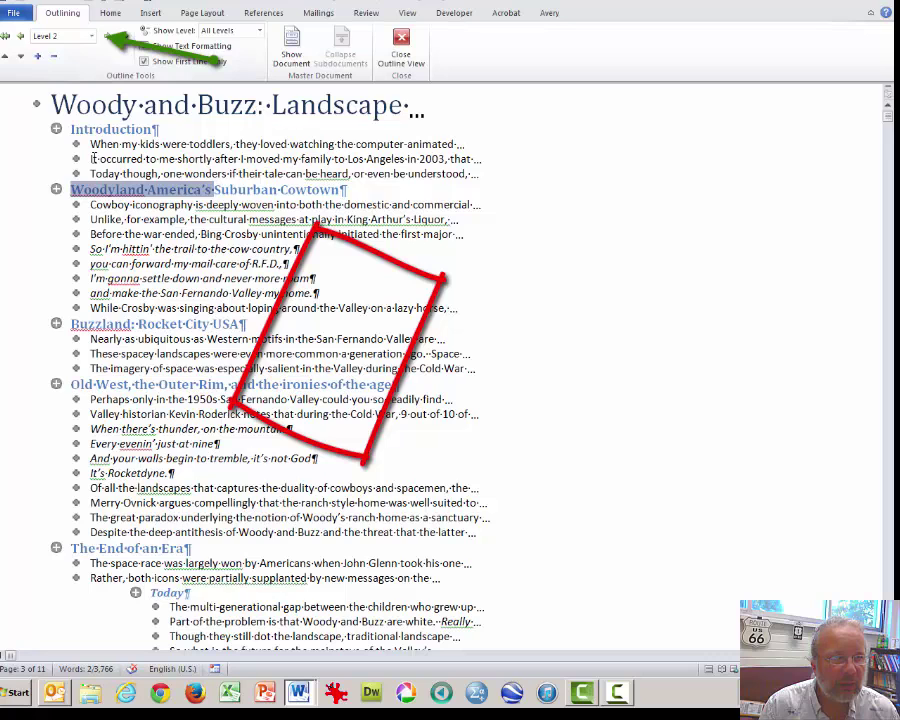
{"action": "scroll", "coordinate": [129, 302], "scroll_direction": "down", "scroll_amount": 3}
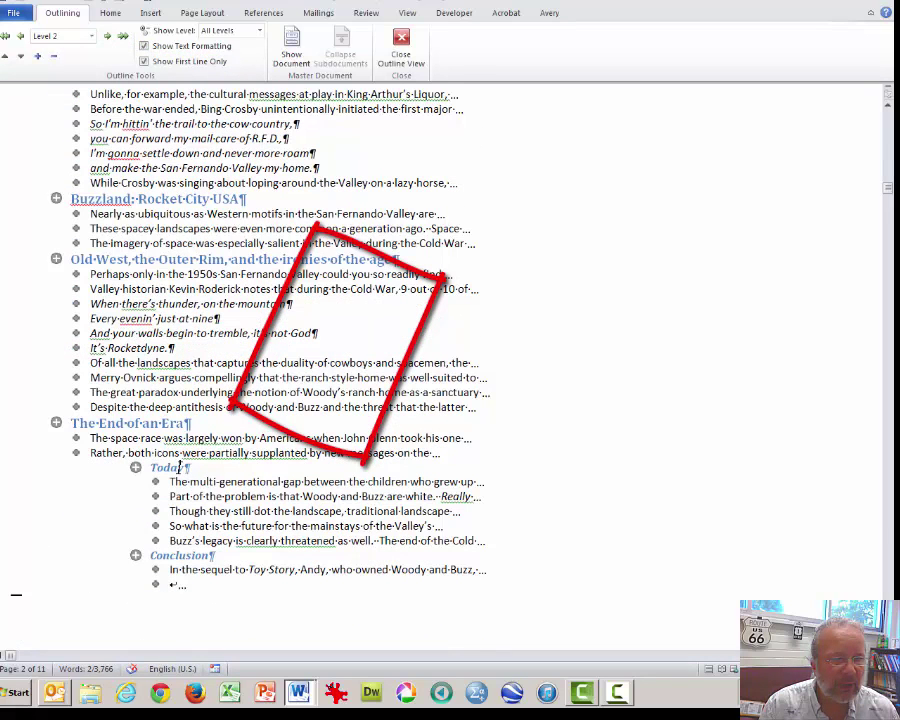
{"action": "left_click", "coordinate": [180, 467]}
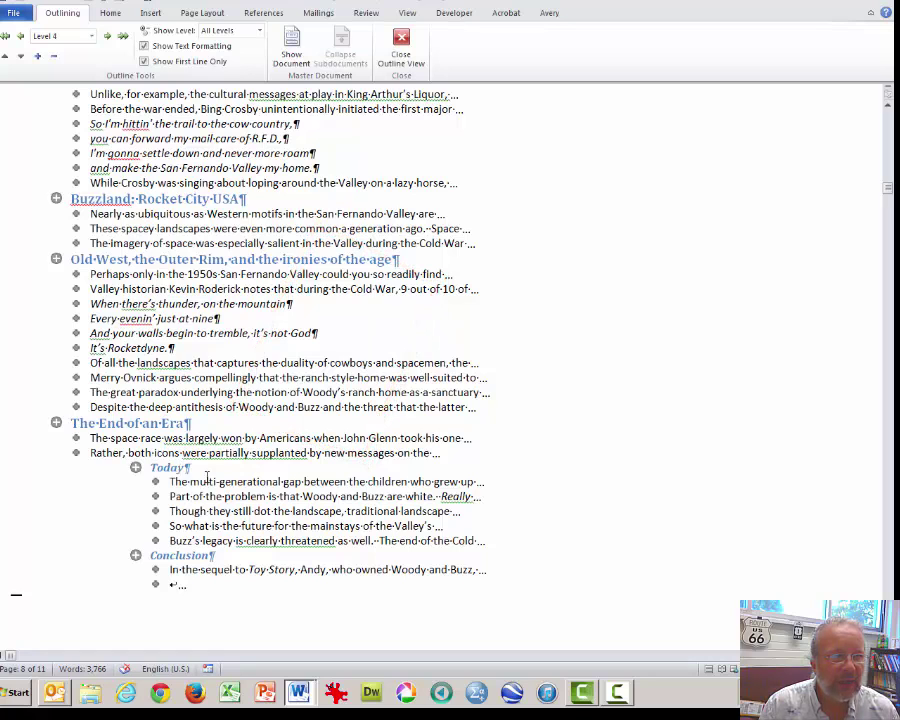
{"action": "left_click", "coordinate": [180, 553]}
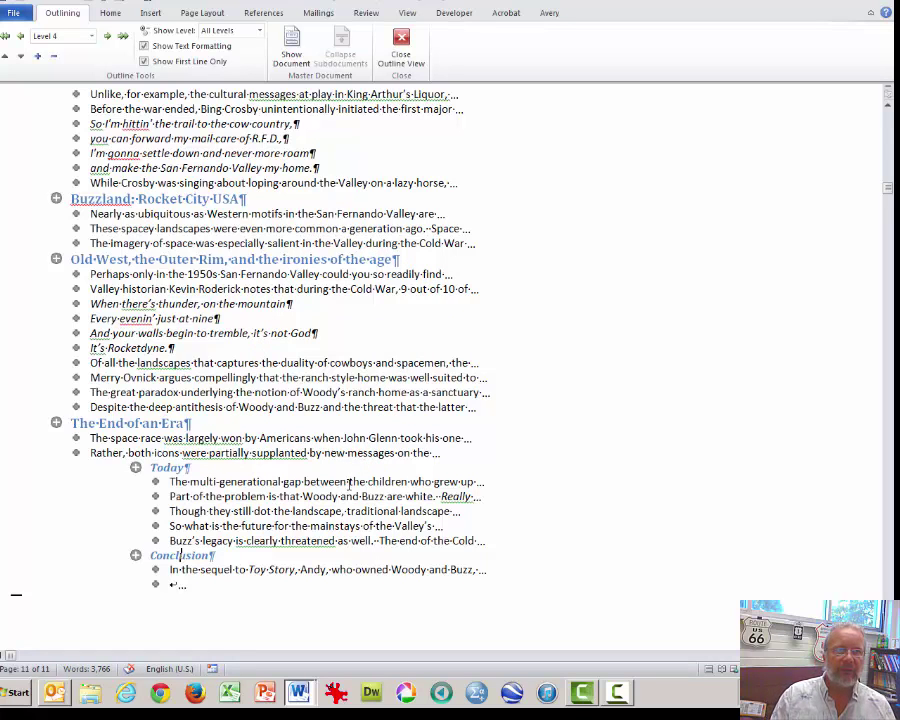
{"action": "scroll", "coordinate": [348, 485], "scroll_direction": "up", "scroll_amount": 3}
{"action": "scroll", "coordinate": [348, 485], "scroll_direction": "down", "scroll_amount": 3}
{"action": "scroll", "coordinate": [250, 340], "scroll_direction": "up", "scroll_amount": 3}
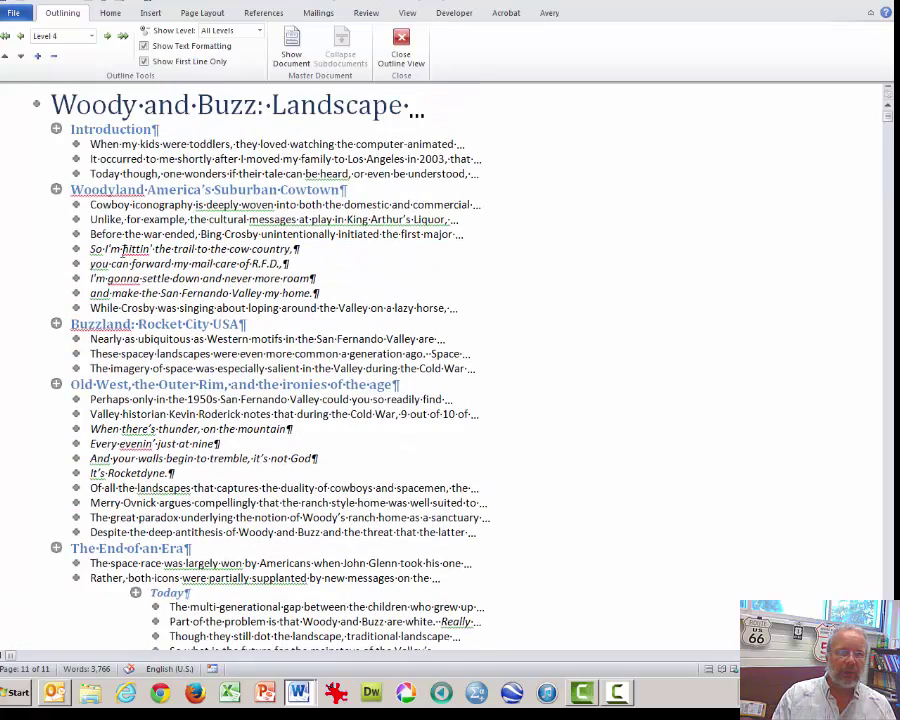
{"action": "left_click", "coordinate": [128, 219]}
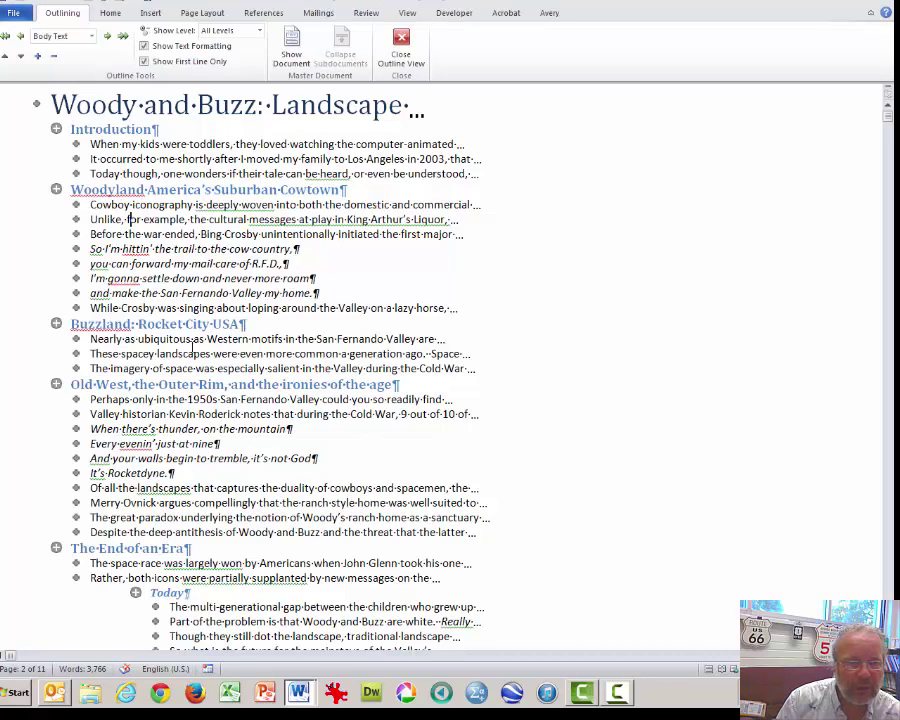
{"action": "left_click", "coordinate": [145, 61]}
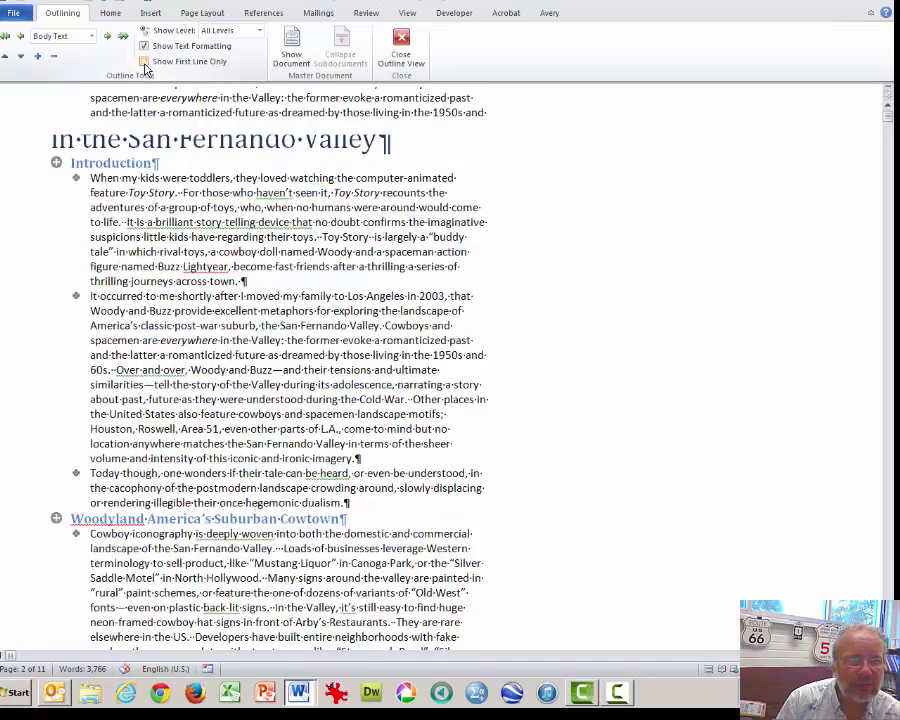
{"action": "left_click", "coordinate": [145, 62]}
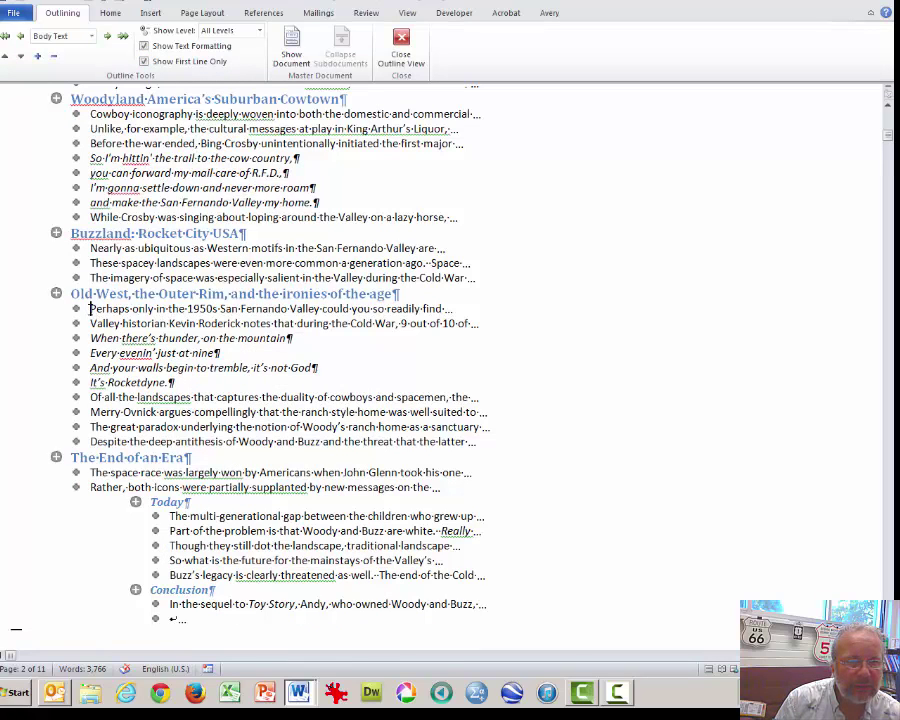
{"action": "left_click_drag", "start_coordinate": [90, 309], "coordinate": [445, 310]}
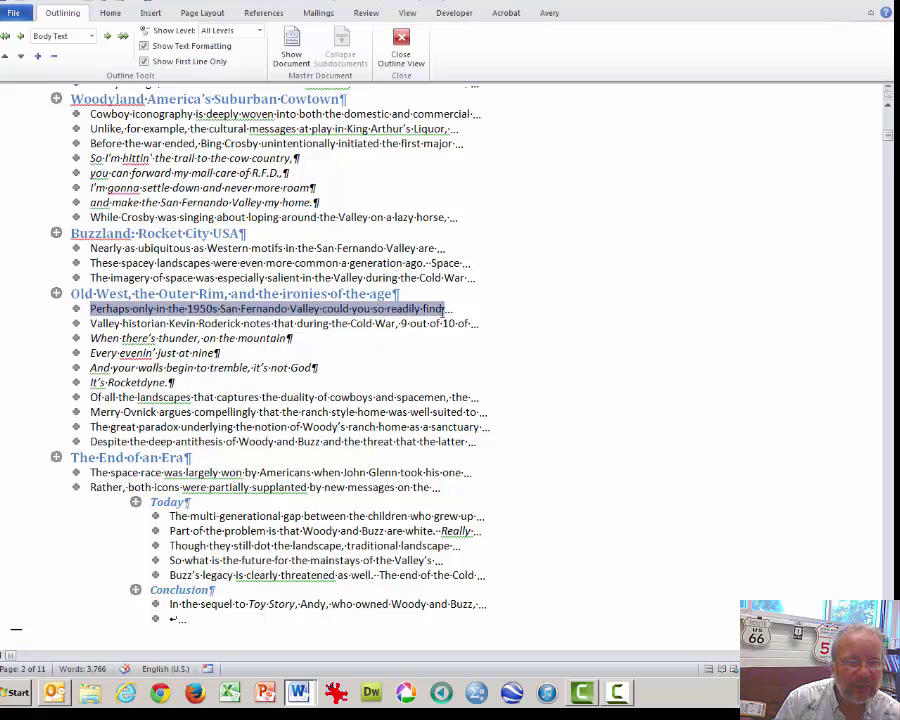
{"action": "left_click_drag", "start_coordinate": [88, 323], "coordinate": [474, 323]}
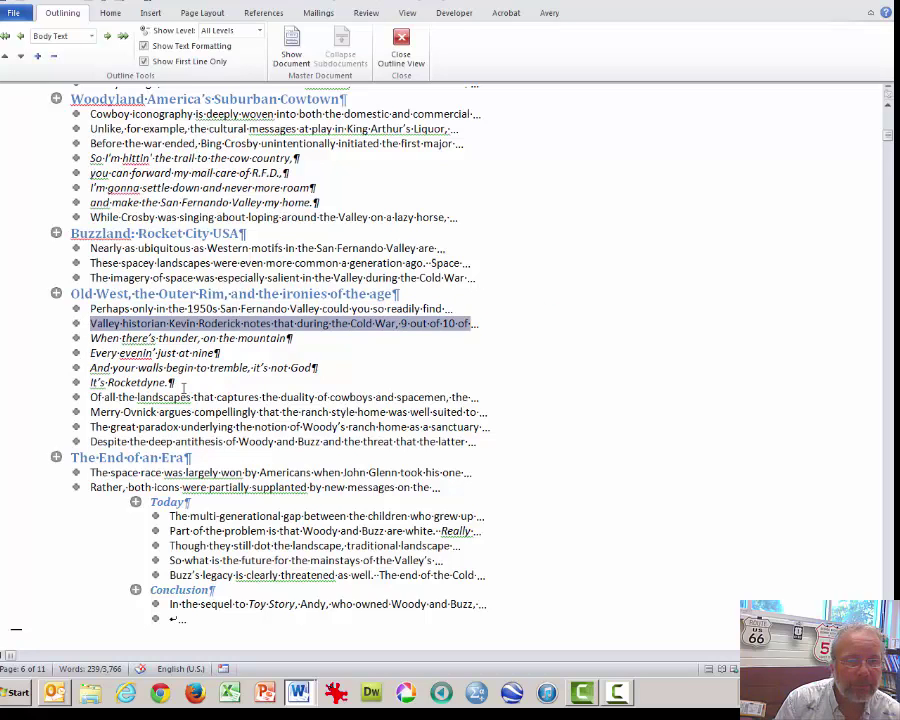
{"action": "left_click_drag", "start_coordinate": [176, 383], "coordinate": [113, 343]}
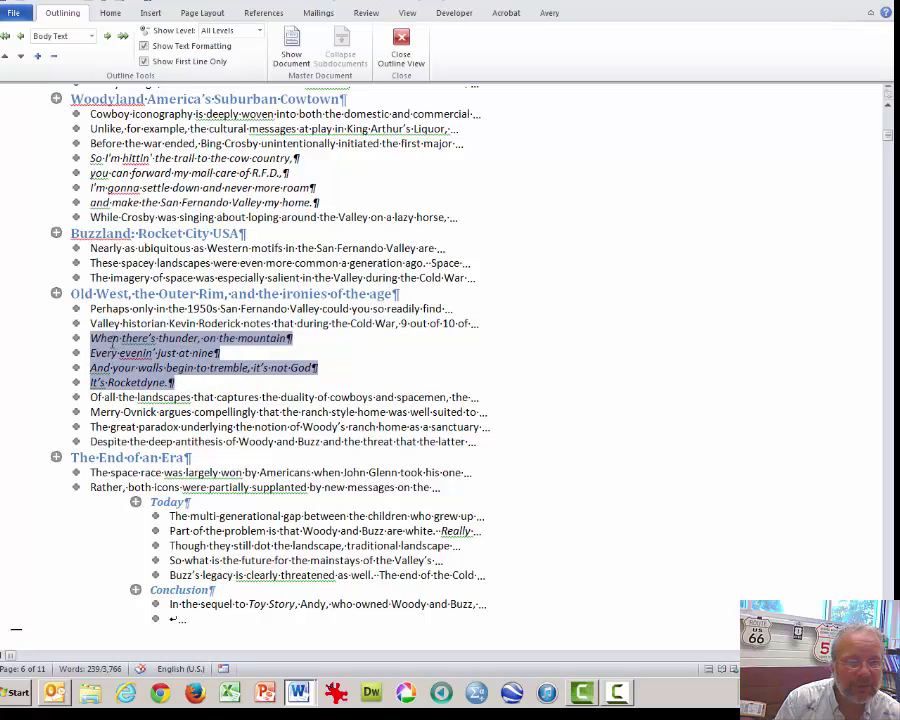
{"action": "left_click", "coordinate": [463, 361]}
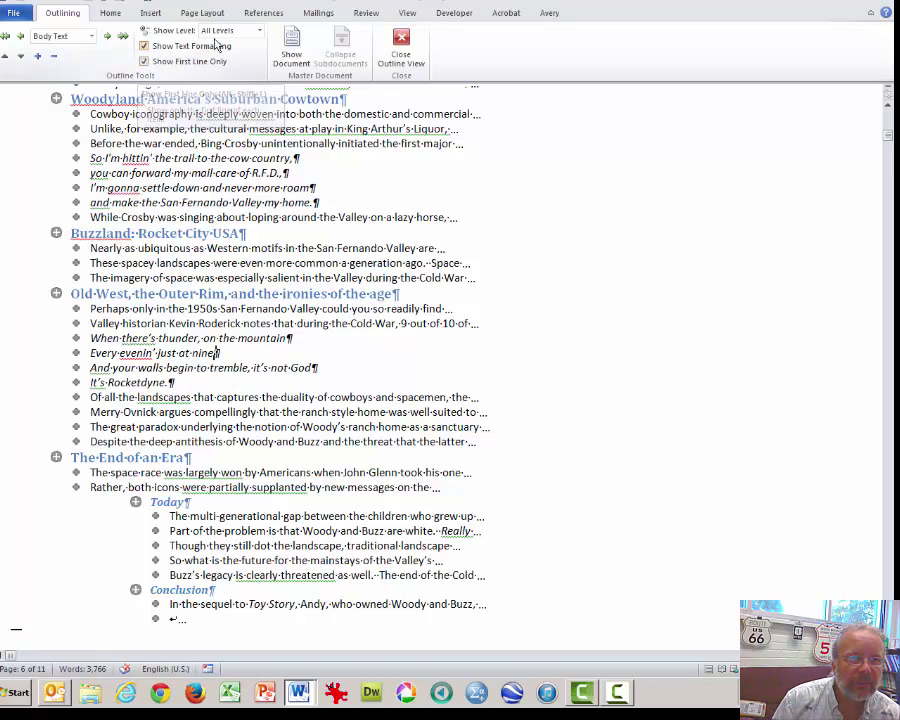
{"action": "left_click", "coordinate": [259, 31]}
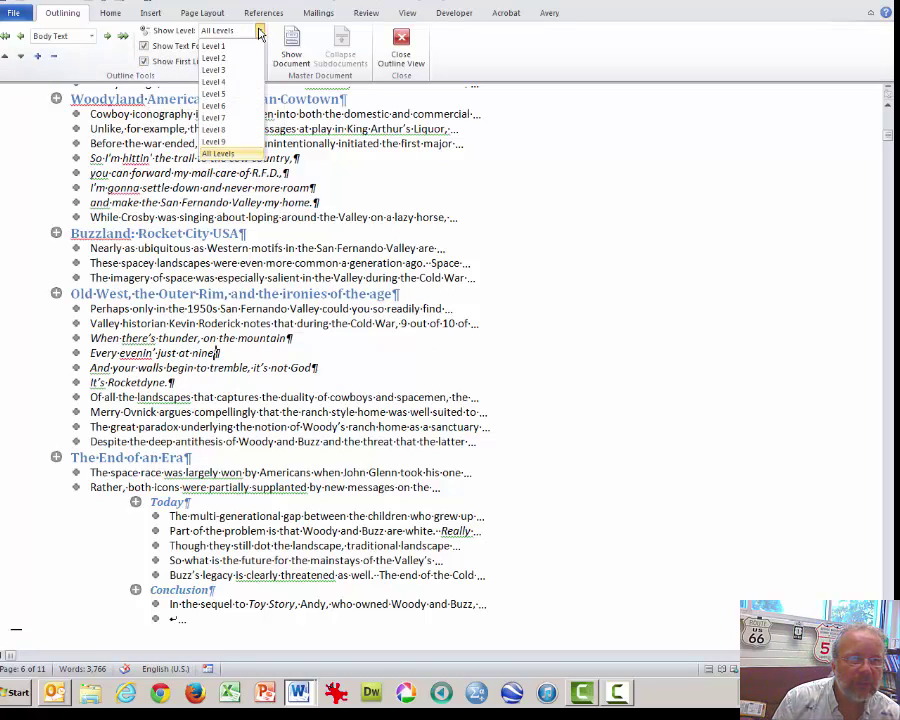
{"action": "left_click", "coordinate": [259, 94]}
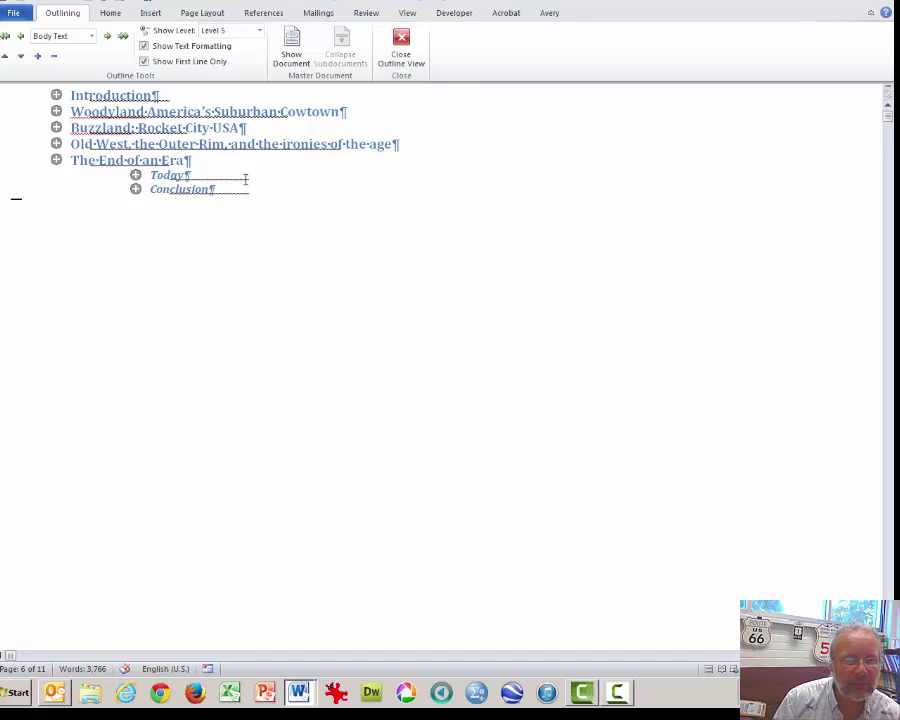
{"action": "left_click", "coordinate": [259, 31]}
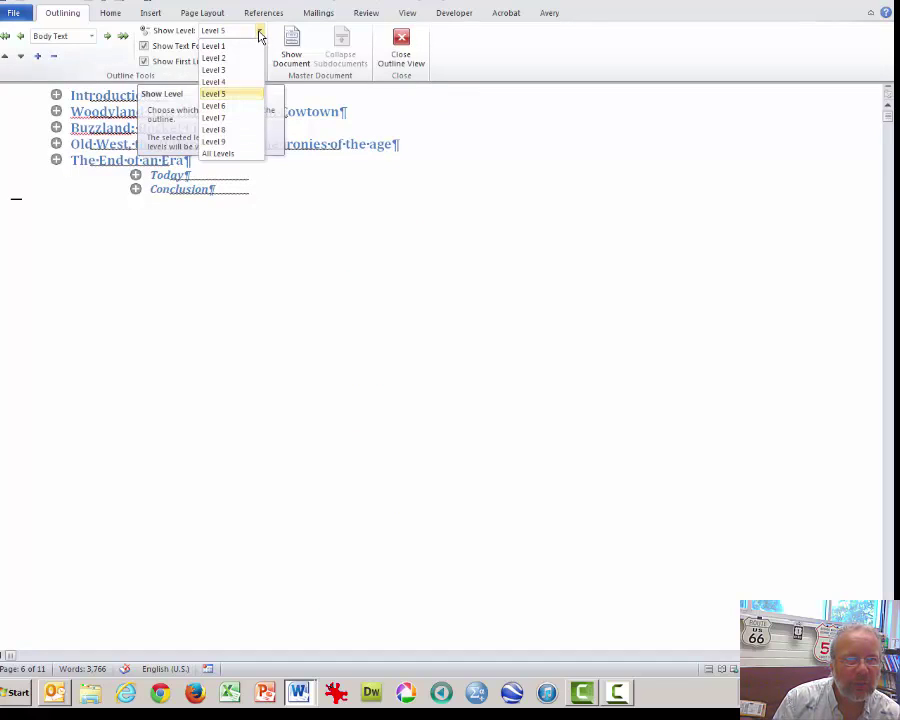
{"action": "left_click", "coordinate": [256, 157]}
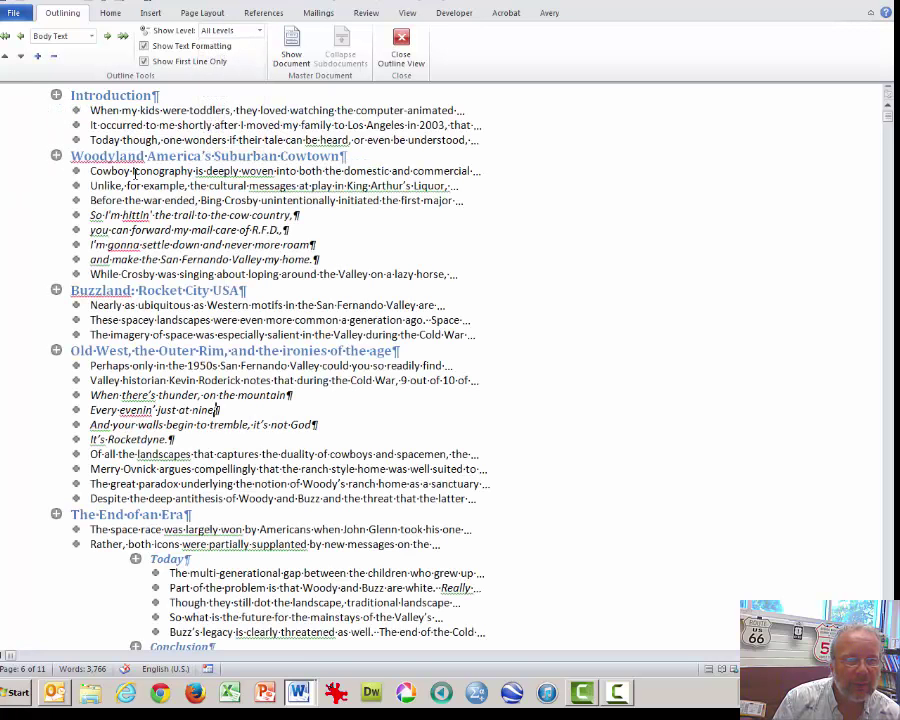
Step: Select the Woodyland body paragraphs, then collapse 'Buzzland: Rocket City USA' to its heading
{"action": "left_click_drag", "start_coordinate": [158, 115], "coordinate": [88, 112]}
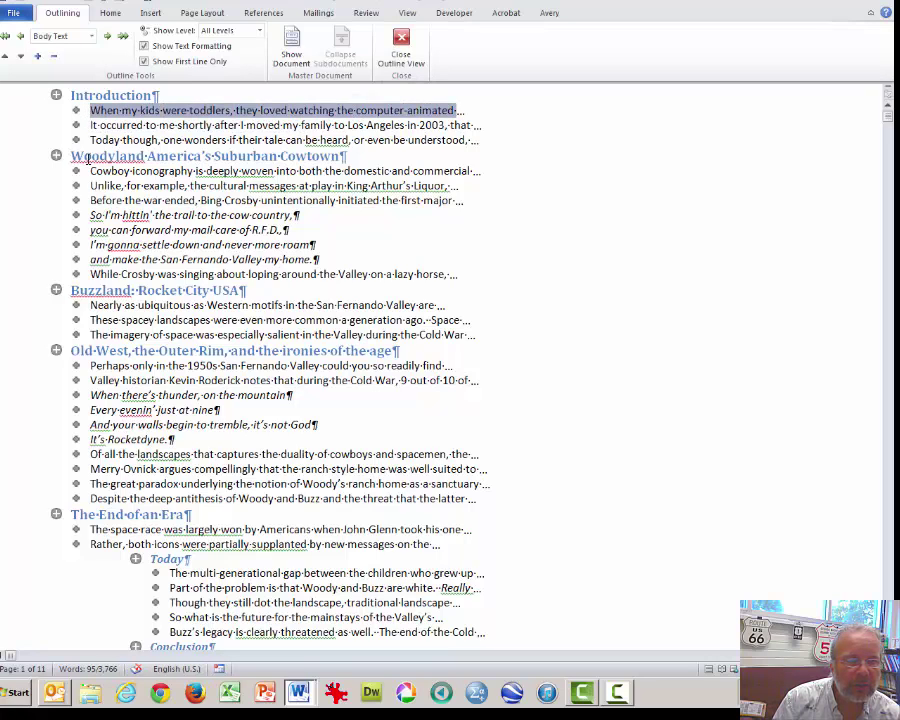
{"action": "left_click_drag", "start_coordinate": [90, 171], "coordinate": [470, 171]}
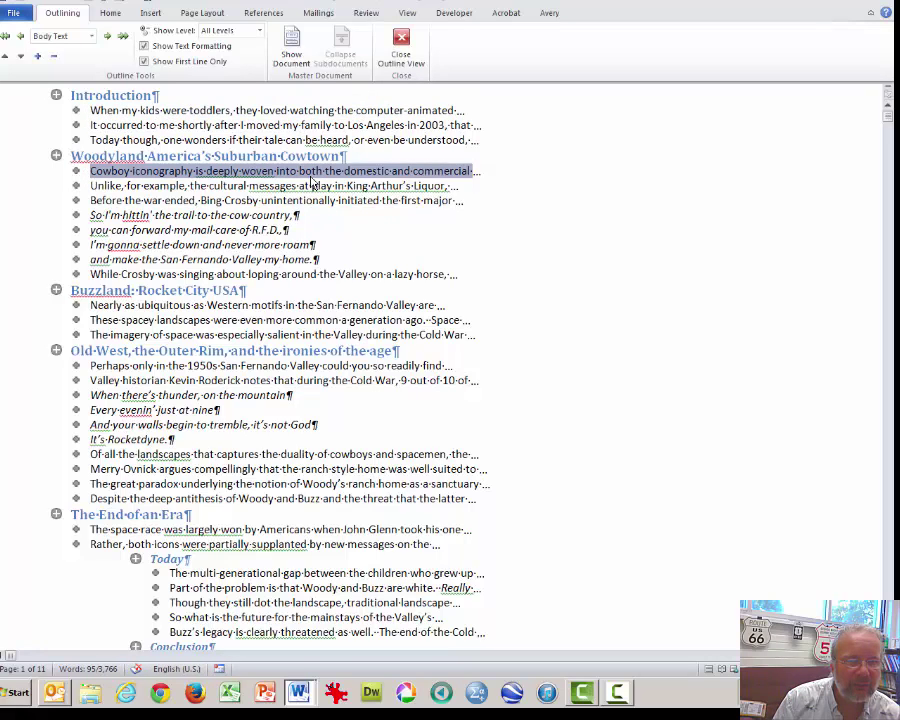
{"action": "left_click_drag", "start_coordinate": [90, 186], "coordinate": [452, 186]}
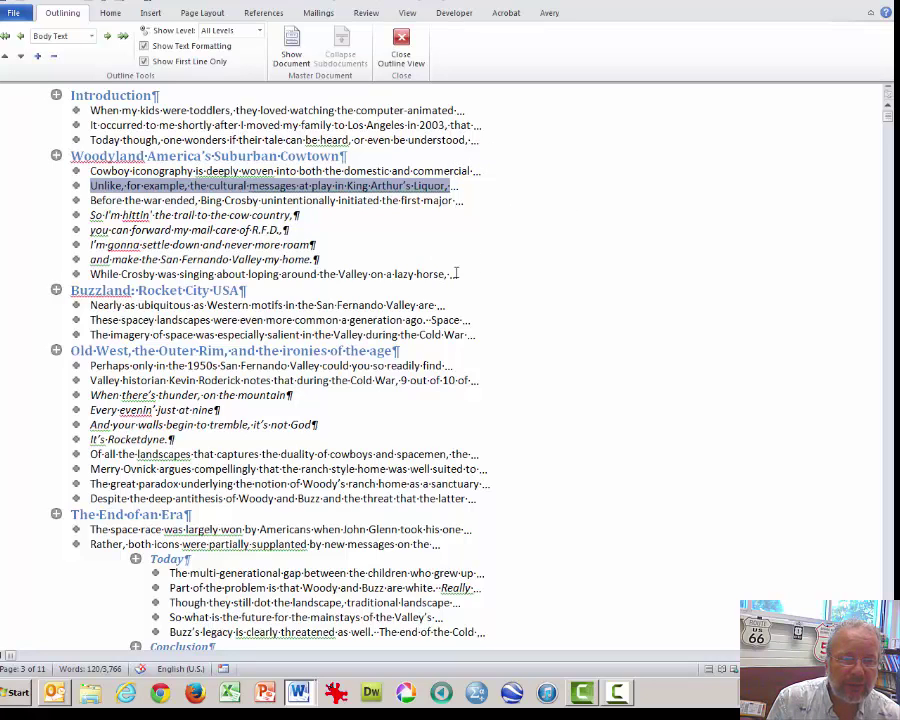
{"action": "left_click_drag", "start_coordinate": [456, 273], "coordinate": [97, 172]}
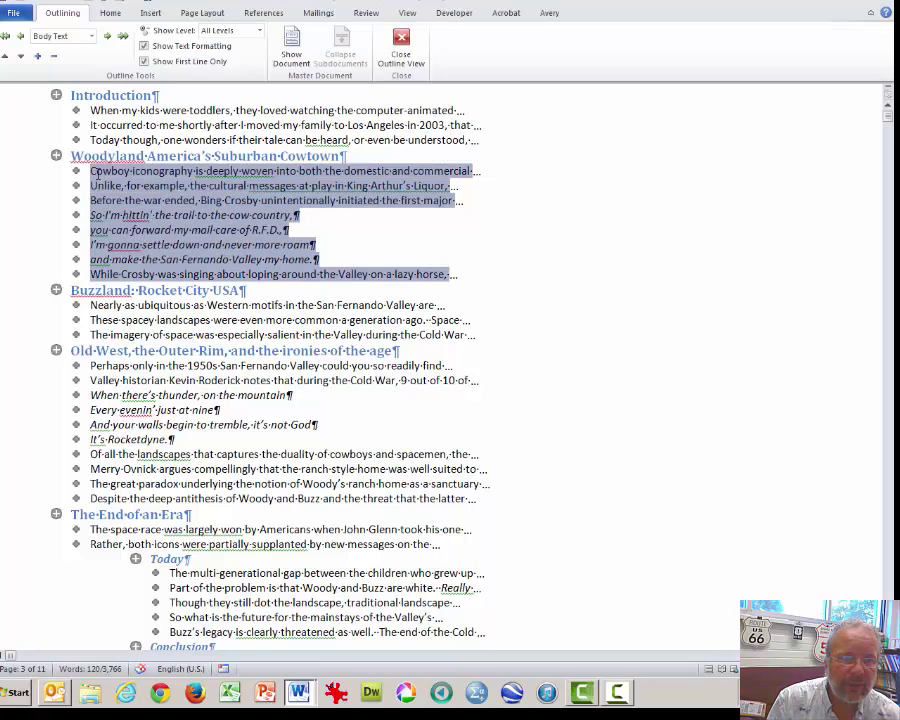
{"action": "left_click", "coordinate": [545, 279]}
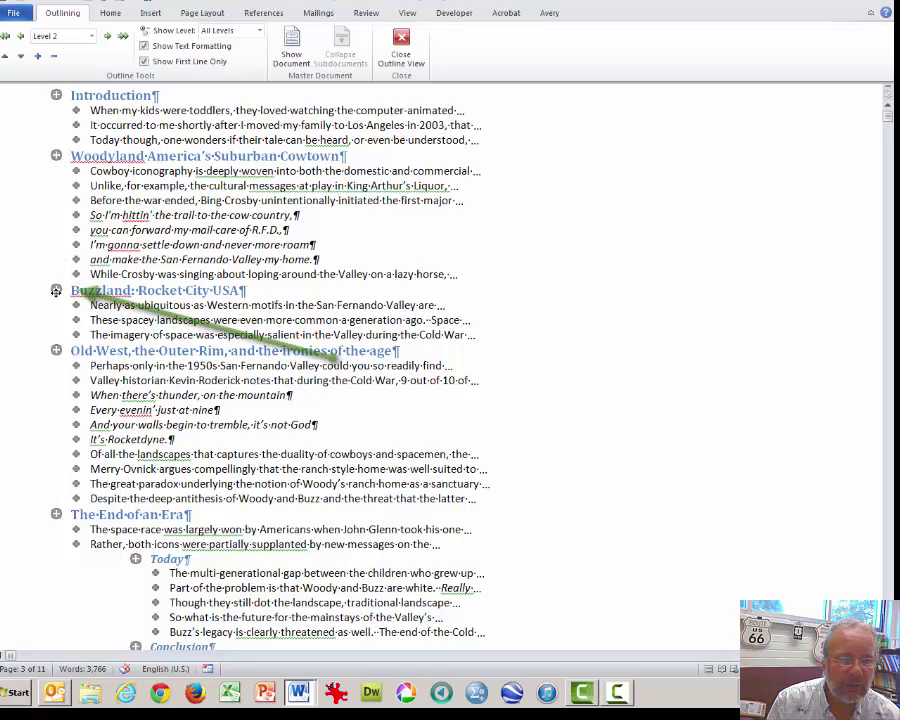
{"action": "double_click", "coordinate": [56, 290]}
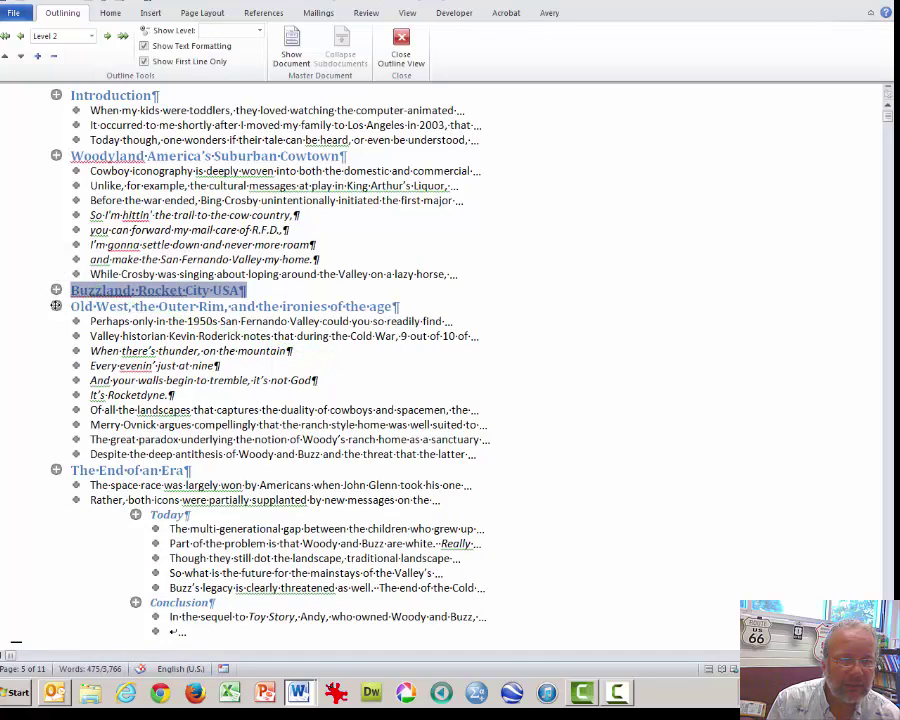
Step: Collapse the Woodyland section and drag the Buzzland section above it
{"action": "left_click", "coordinate": [56, 155]}
{"action": "double_click", "coordinate": [56, 155]}
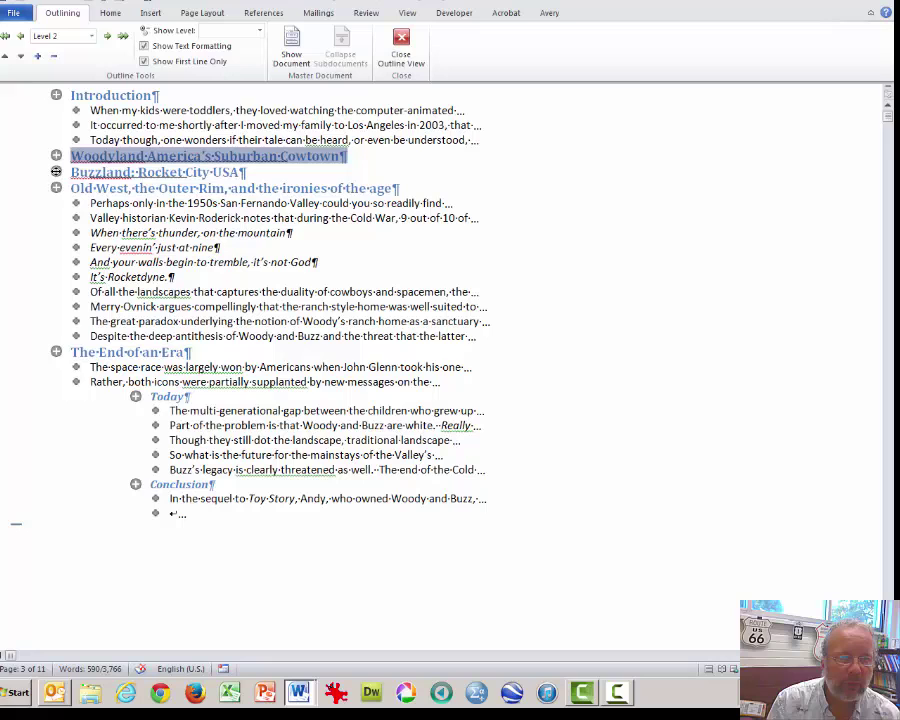
{"action": "left_click_drag", "start_coordinate": [56, 171], "coordinate": [62, 158]}
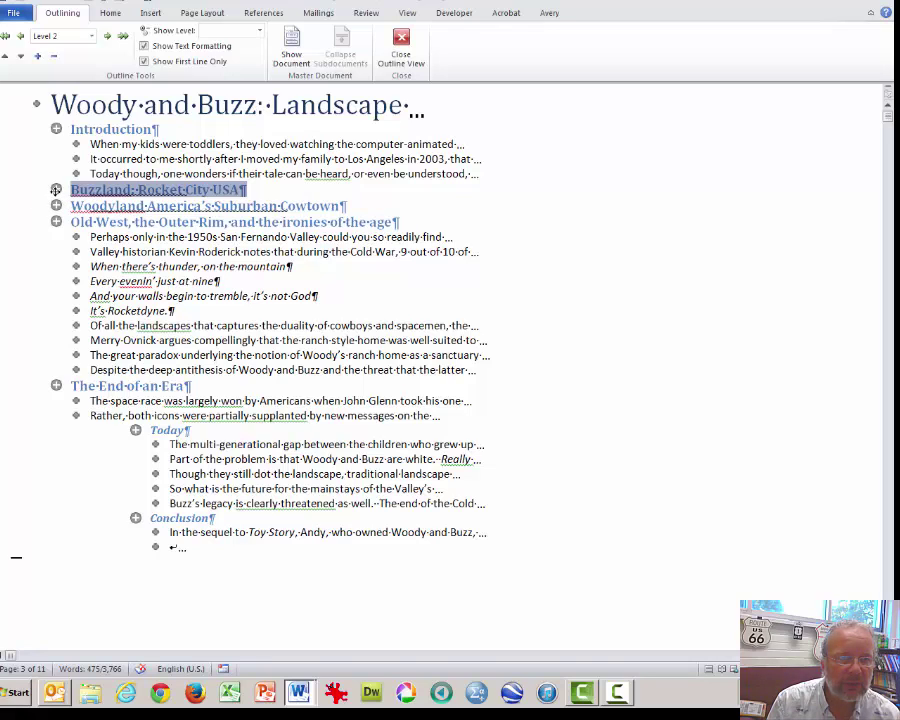
Step: Expand the Buzzland and Woodyland sections again with Alt+Shift+Plus
{"action": "key", "text": "alt+shift+plus"}
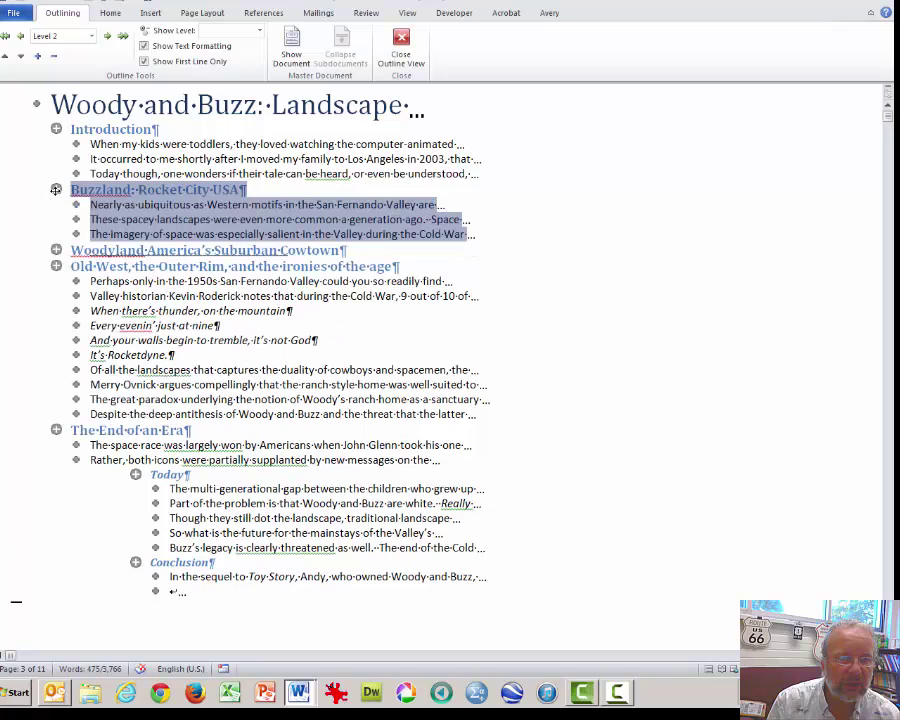
{"action": "left_click", "coordinate": [56, 250]}
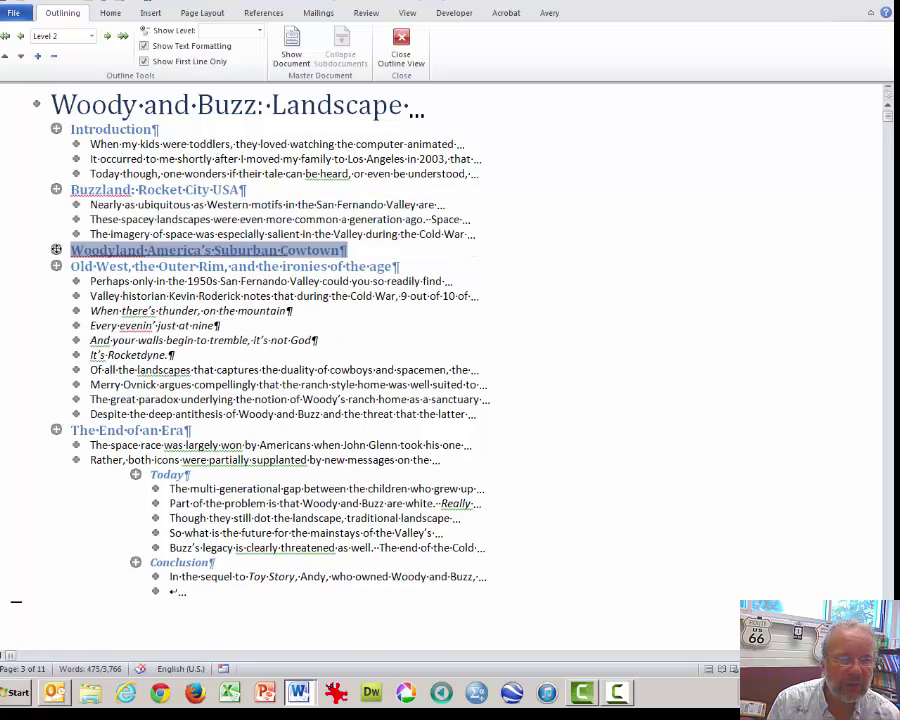
{"action": "key", "text": "alt+shift+plus"}
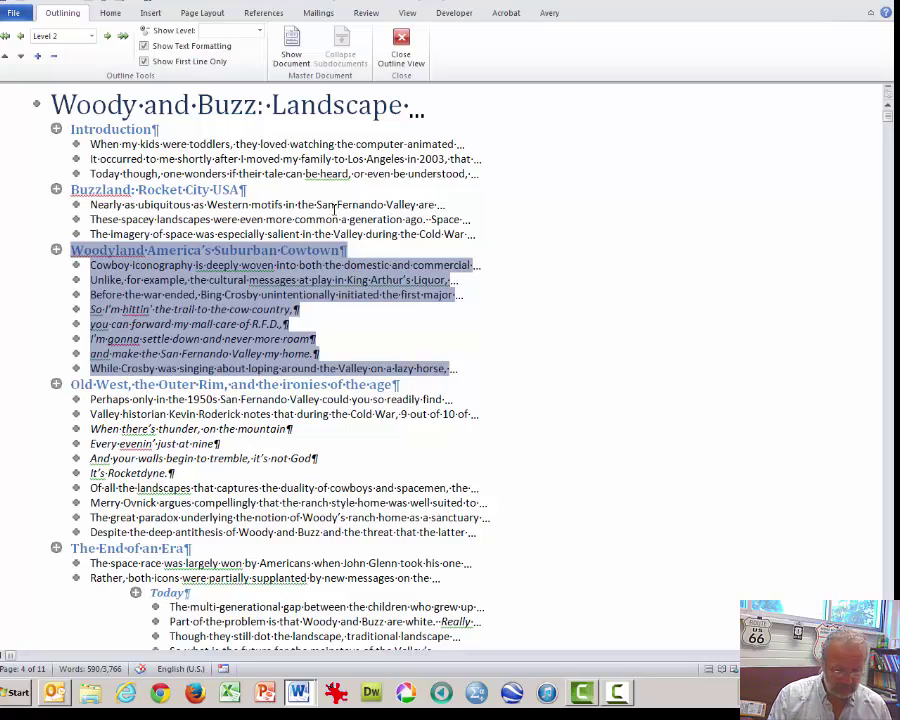
Step: Move Woodyland above Buzzland with Alt+Shift+Up and expand both sections
{"action": "key", "text": "alt+shift+Up"}
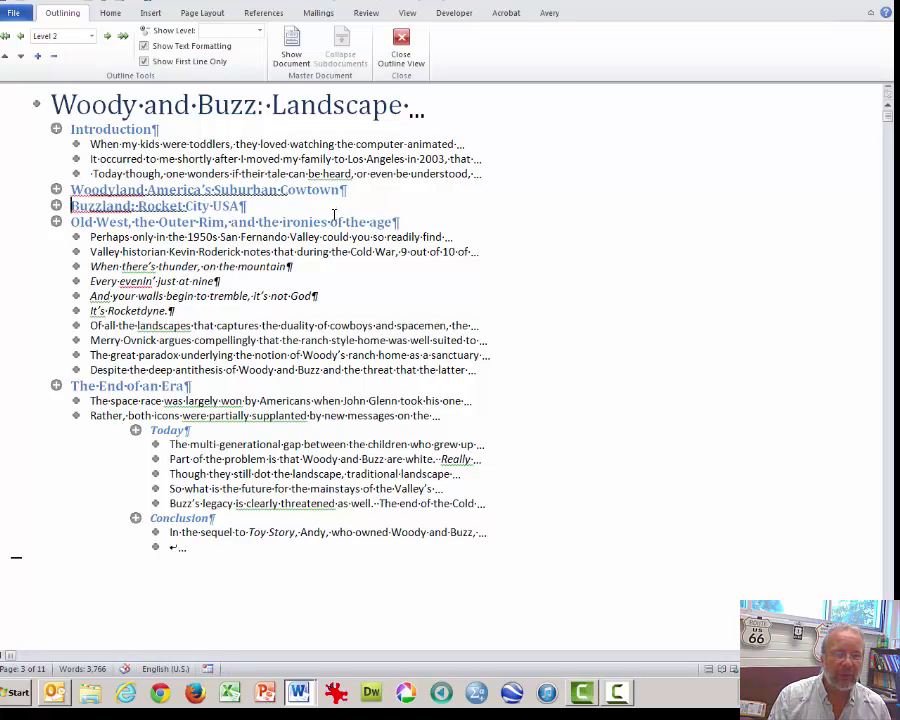
{"action": "double_click", "coordinate": [57, 189]}
{"action": "double_click", "coordinate": [56, 323]}
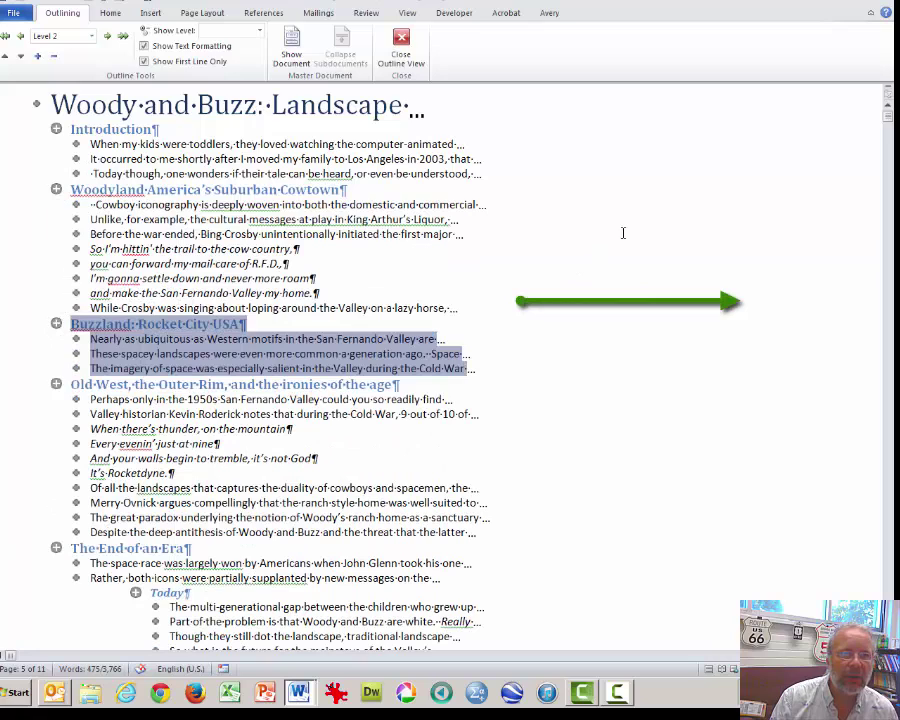
Step: Toggle Show Text Formatting off and on, and Show First Line Only off and back on
{"action": "left_click", "coordinate": [144, 46]}
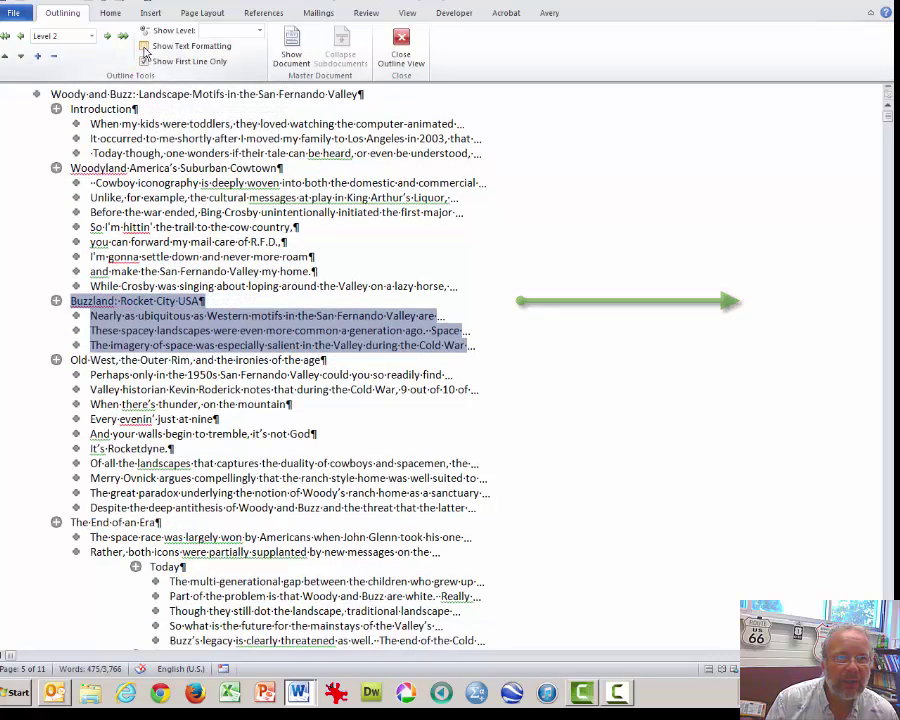
{"action": "left_click", "coordinate": [144, 46]}
{"action": "left_click", "coordinate": [144, 61]}
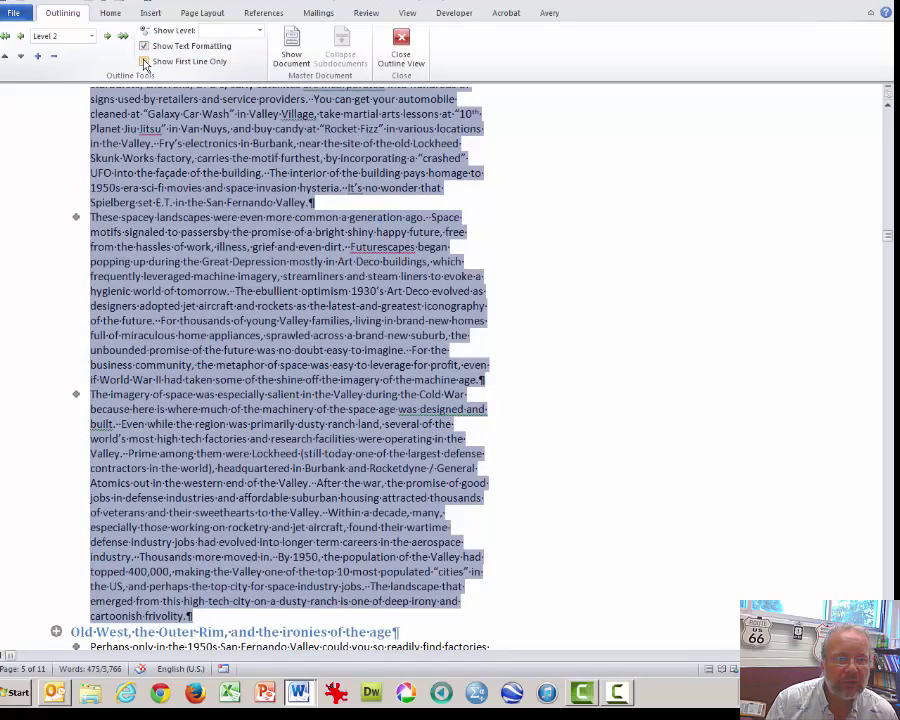
{"action": "scroll", "coordinate": [218, 148], "scroll_direction": "up", "scroll_amount": 5}
{"action": "left_click", "coordinate": [296, 272]}
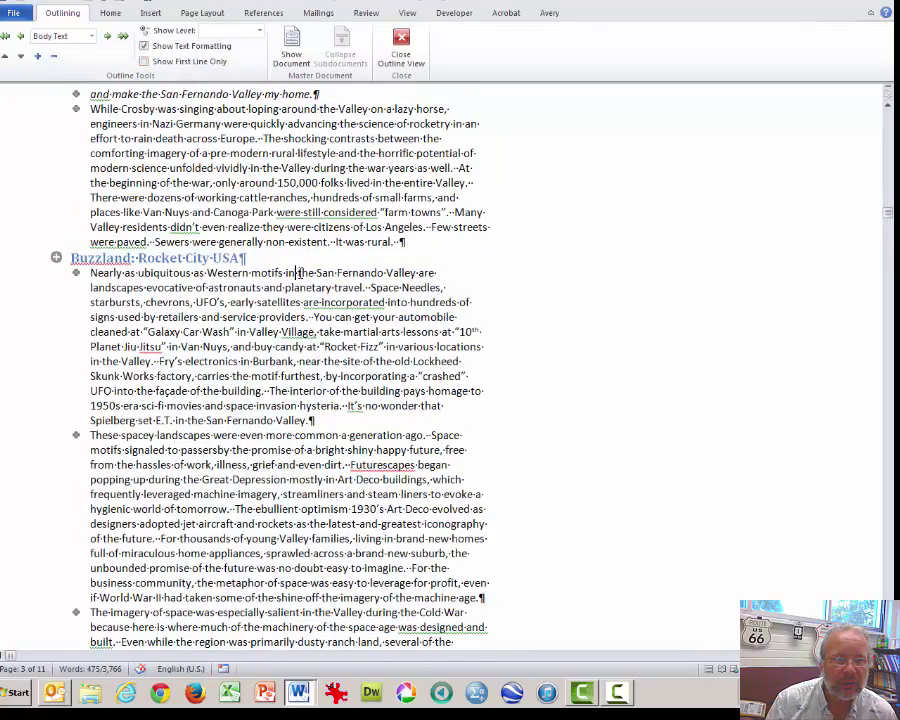
{"action": "left_click", "coordinate": [144, 61]}
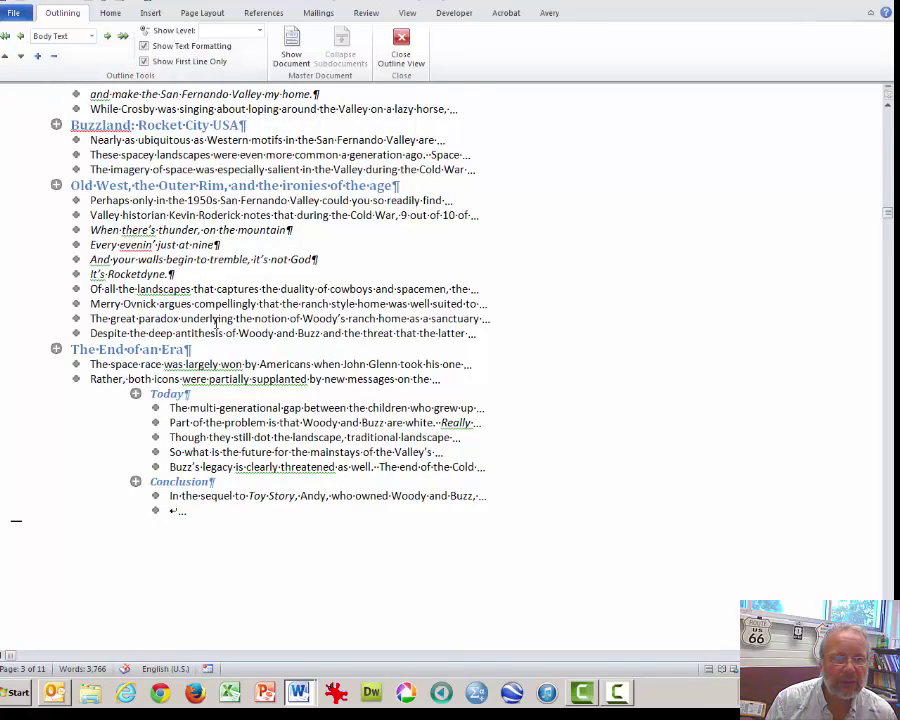
Step: Check the Today heading's outline level and select the Conclusion heading
{"action": "left_click", "coordinate": [172, 394]}
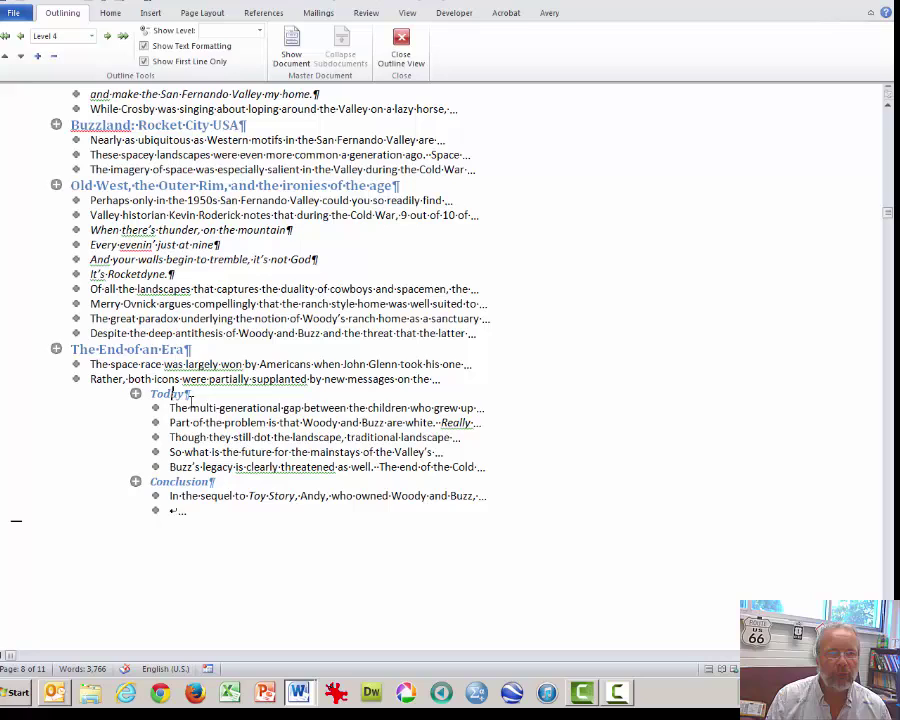
{"action": "double_click", "coordinate": [163, 396]}
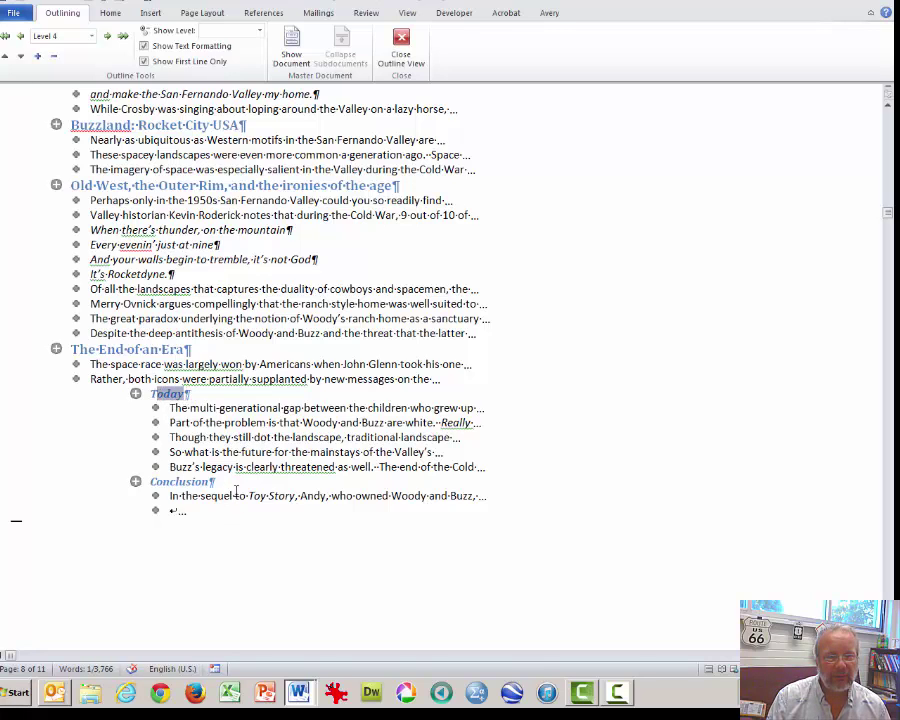
{"action": "left_click_drag", "start_coordinate": [232, 481], "coordinate": [154, 482]}
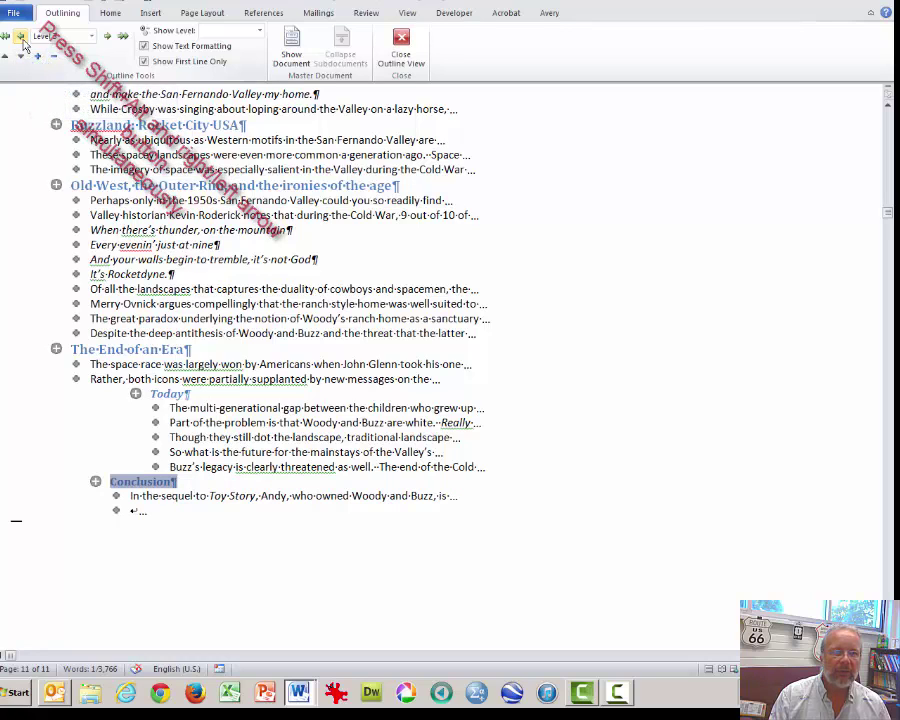
Step: Shift the Conclusion heading's level with Shift+Alt+arrows until it settles at Level 2
{"action": "left_click", "coordinate": [21, 38]}
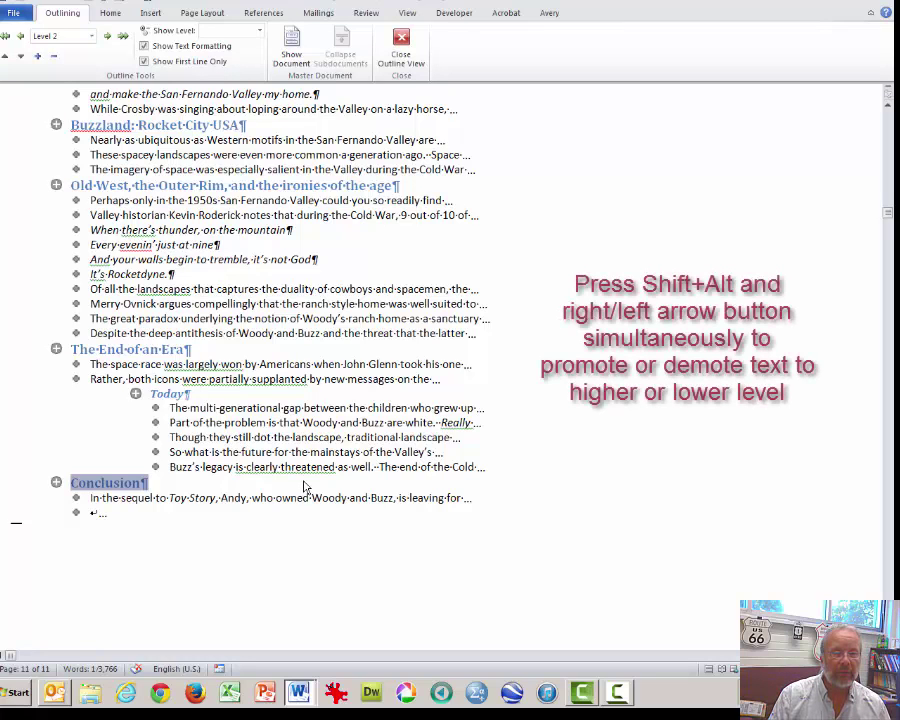
{"action": "key", "text": "shift+alt+Right"}
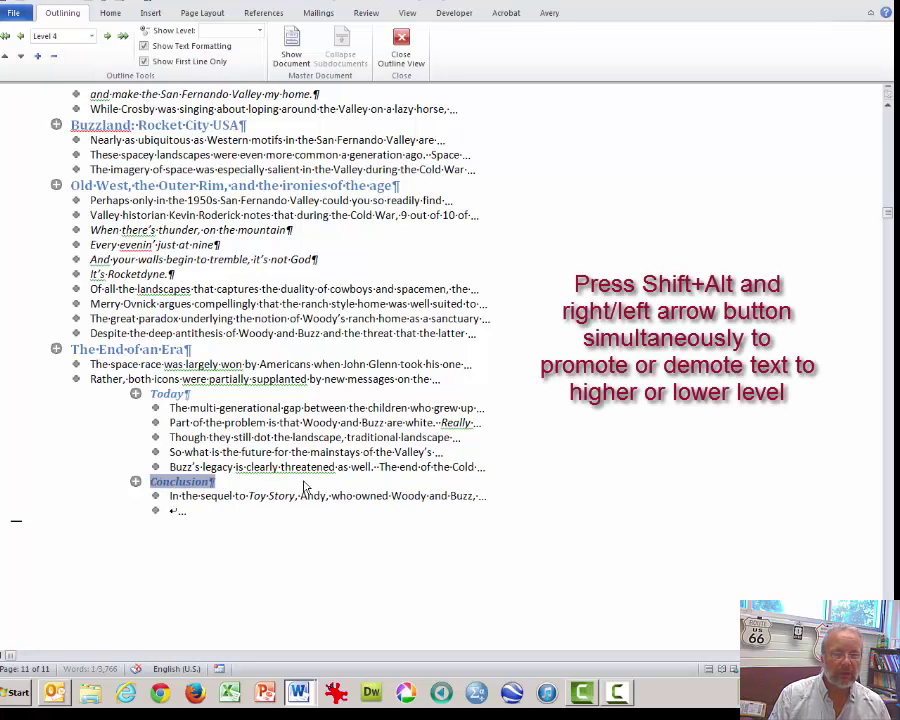
{"action": "key", "text": "shift+alt+Left"}
{"action": "key", "text": "shift+alt+Right"}
{"action": "key", "text": "shift+alt+Left"}
{"action": "key", "text": "shift+alt+Left"}
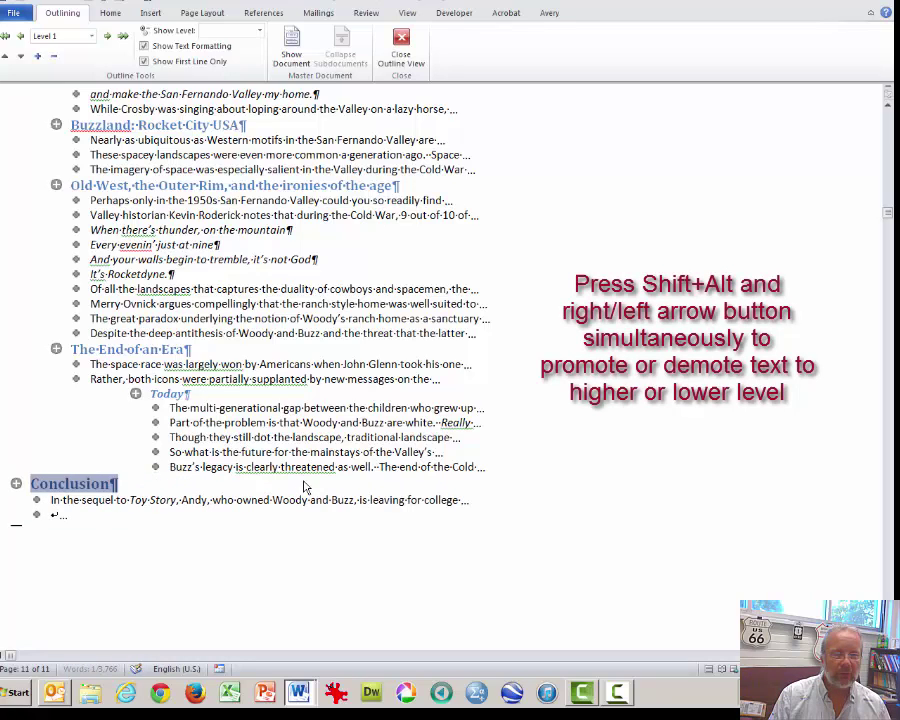
{"action": "key", "text": "shift+alt+Right"}
{"action": "key", "text": "shift+alt+Right"}
{"action": "key", "text": "shift+alt+Left"}
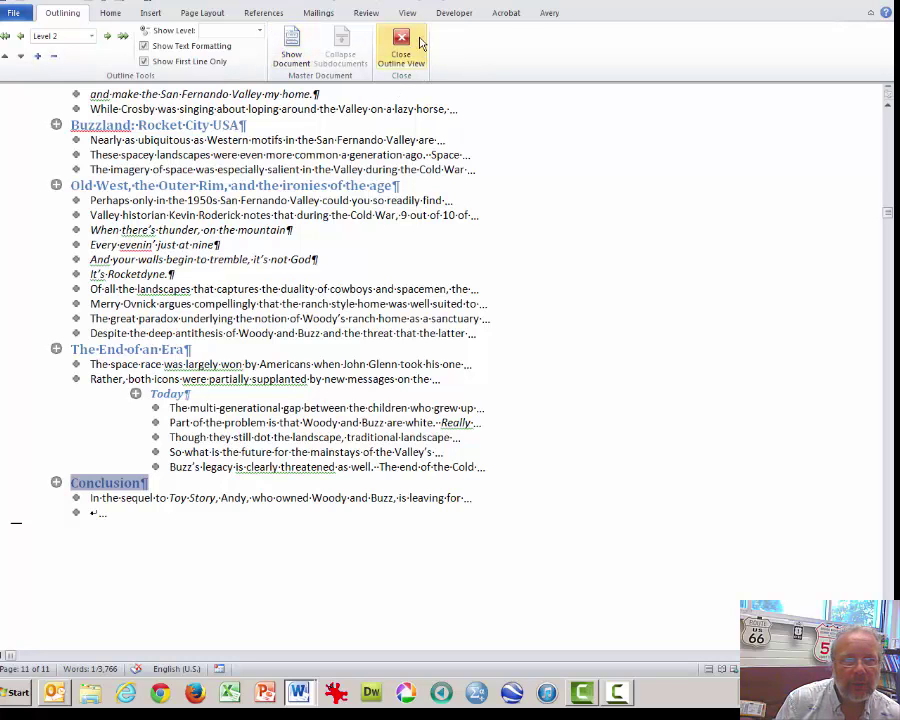
Step: Close the Woody and Buzz draft, choosing Don't Save to discard changes
{"action": "left_click", "coordinate": [646, 264]}
{"action": "scroll", "coordinate": [646, 264], "scroll_direction": "up", "scroll_amount": 5}
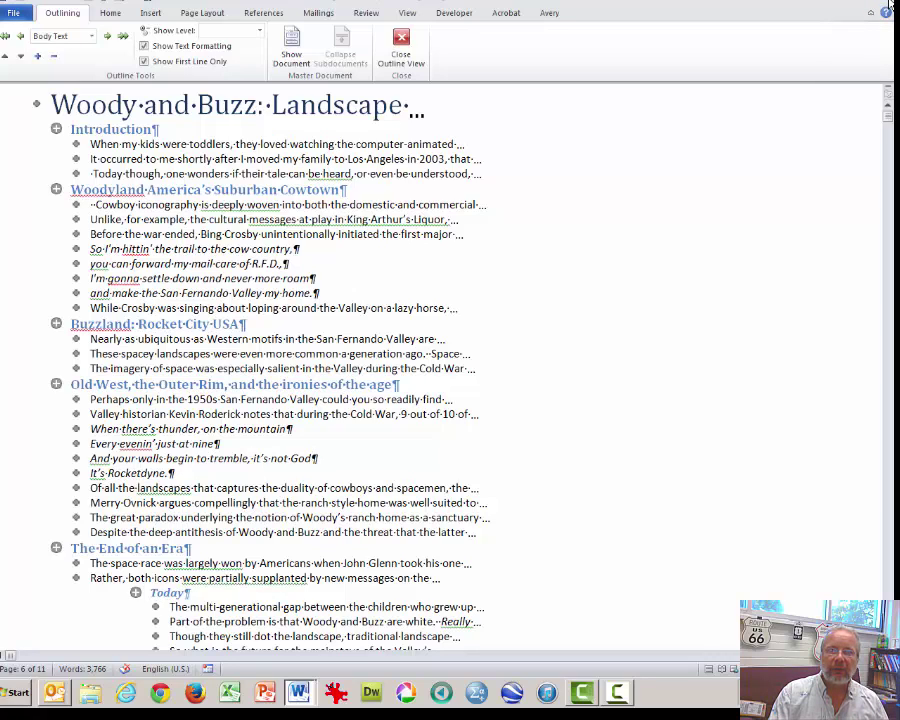
{"action": "left_click", "coordinate": [890, 5]}
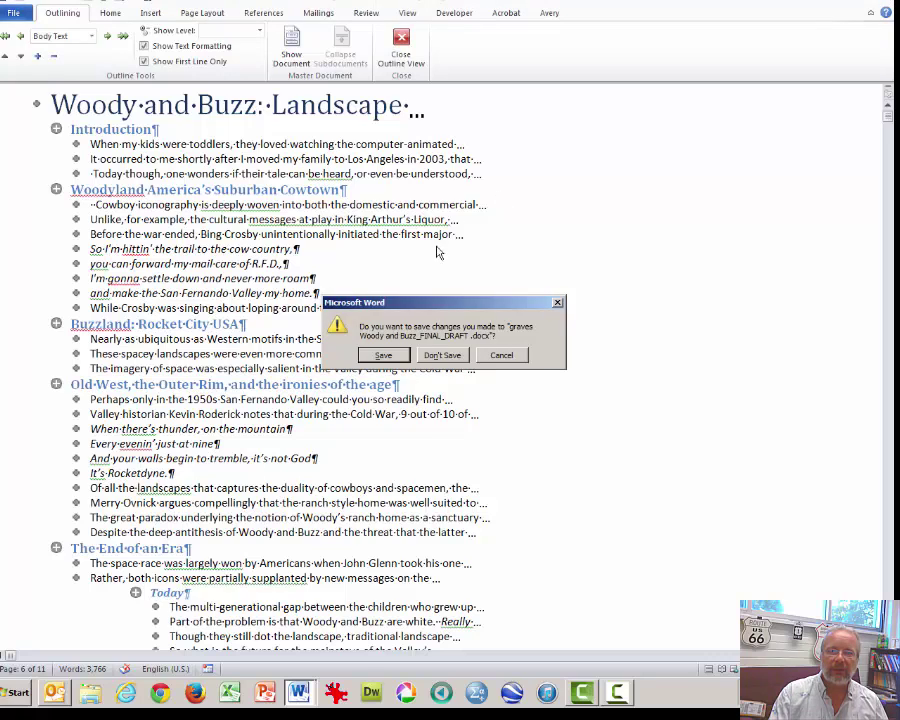
{"action": "left_click", "coordinate": [443, 356]}
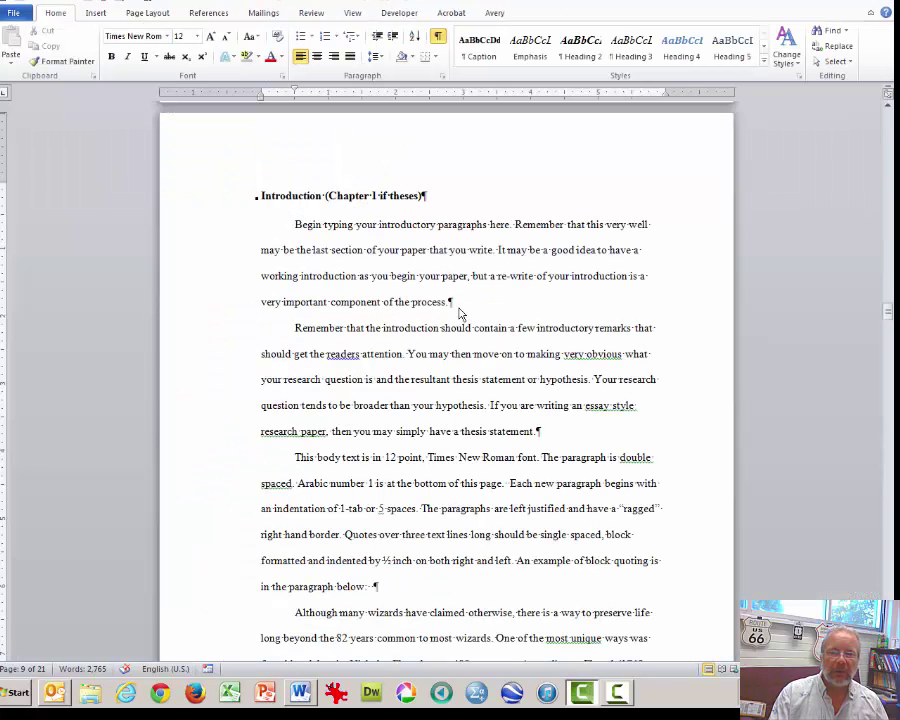
Step: Select the 'Introduction (Chapter 1 if theses)' line and browse the Styles gallery
{"action": "scroll", "coordinate": [458, 310], "scroll_direction": "up", "scroll_amount": 2}
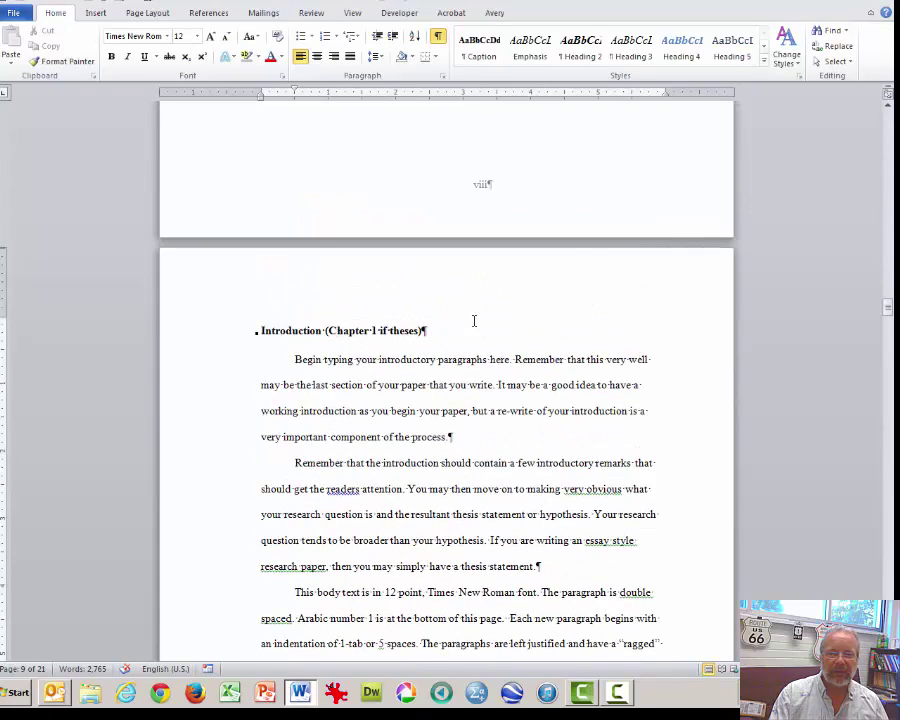
{"action": "scroll", "coordinate": [474, 320], "scroll_direction": "down", "scroll_amount": 1}
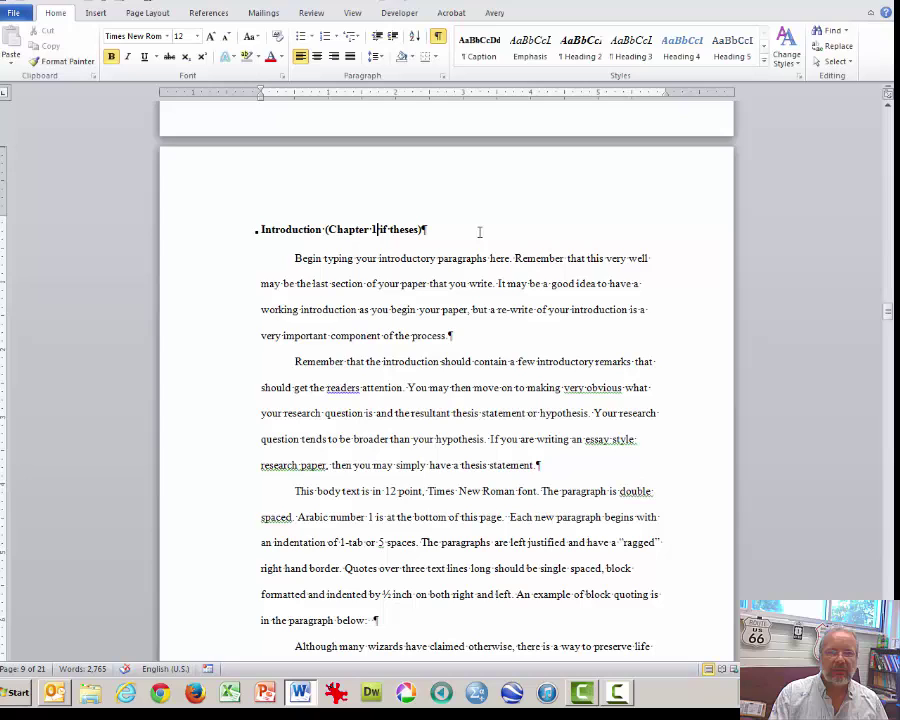
{"action": "left_click", "coordinate": [254, 231]}
{"action": "key", "text": "ctrl+shift+Right"}
{"action": "key", "text": "ctrl+shift+Right"}
{"action": "key", "text": "ctrl+shift+Right"}
{"action": "key", "text": "ctrl+shift+Right"}
{"action": "key", "text": "ctrl+shift+Right"}
{"action": "key", "text": "ctrl+shift+Right"}
{"action": "key", "text": "ctrl+shift+Right"}
{"action": "key", "text": "ctrl+shift+Right"}
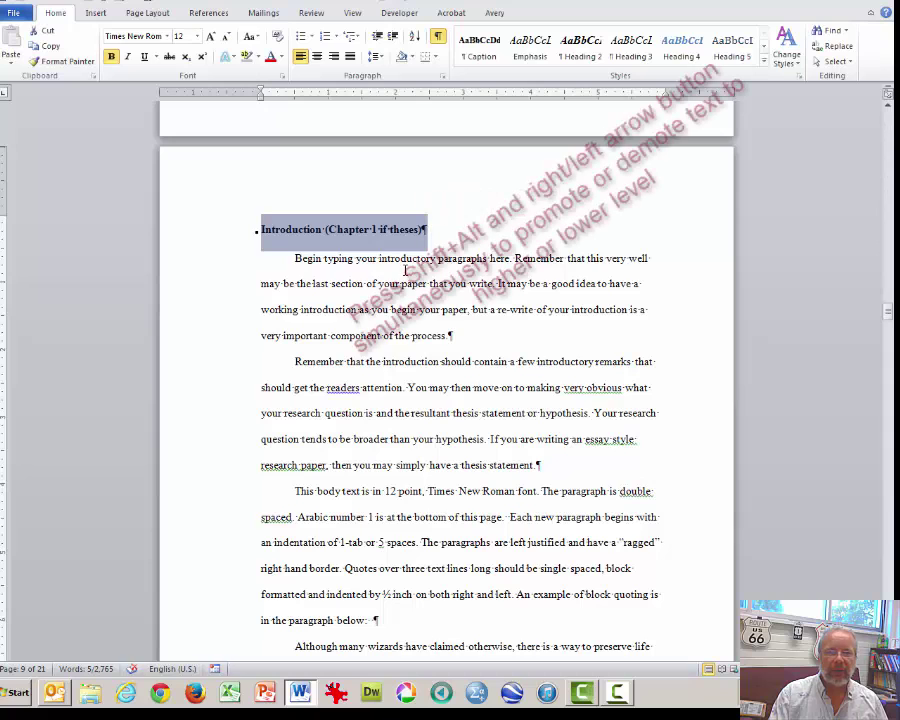
{"action": "left_click", "coordinate": [764, 61]}
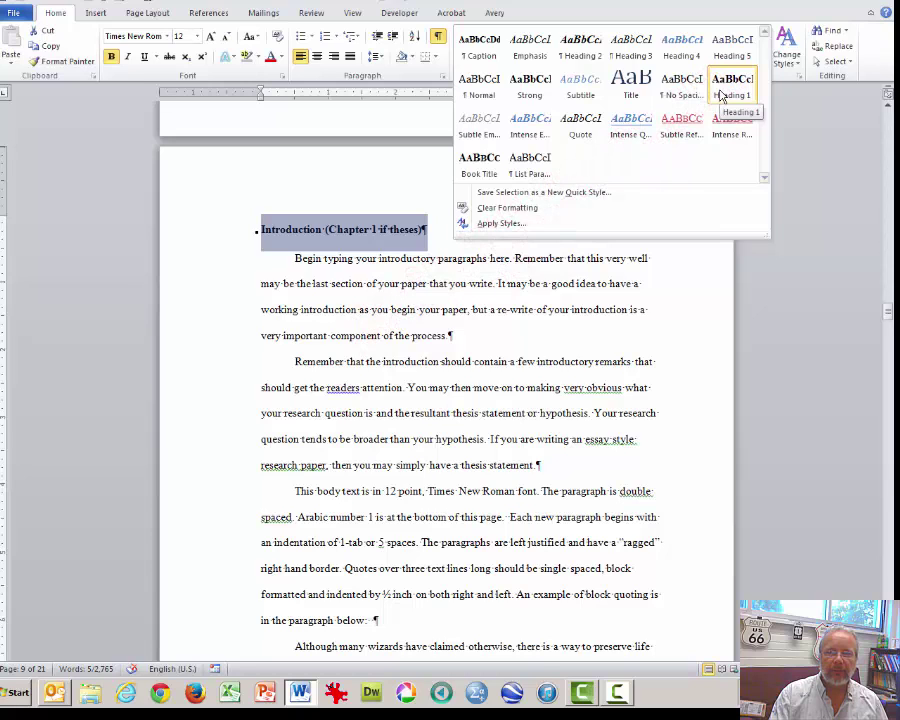
{"action": "key", "text": "Escape"}
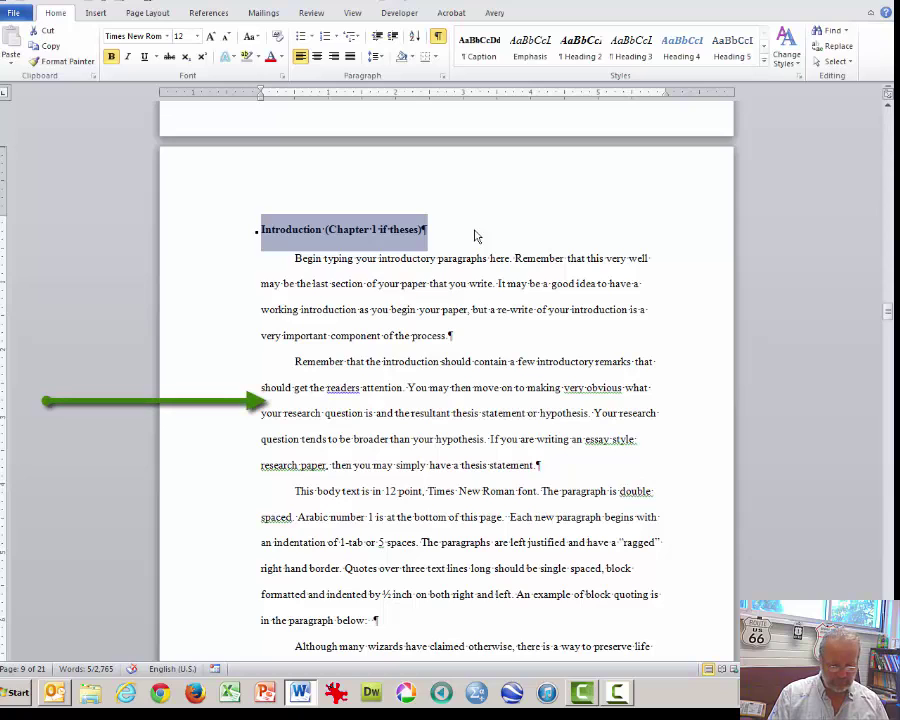
Step: Set the Introduction line to Heading 2 using Alt+Shift+Right and Left
{"action": "key", "text": "alt+shift+Right"}
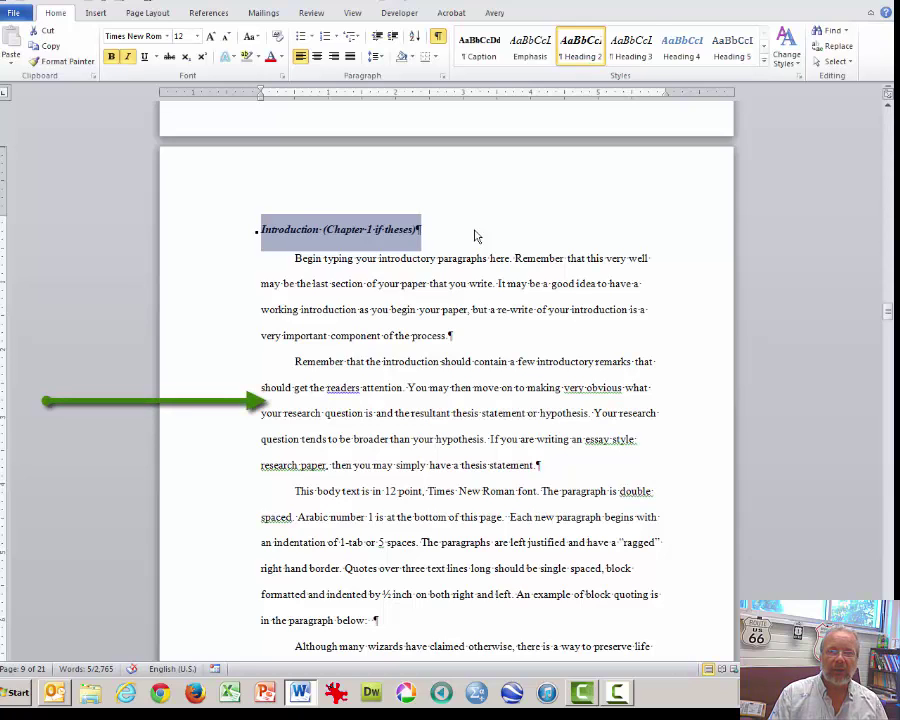
{"action": "key", "text": "alt+shift+Right"}
{"action": "key", "text": "alt+shift+Right"}
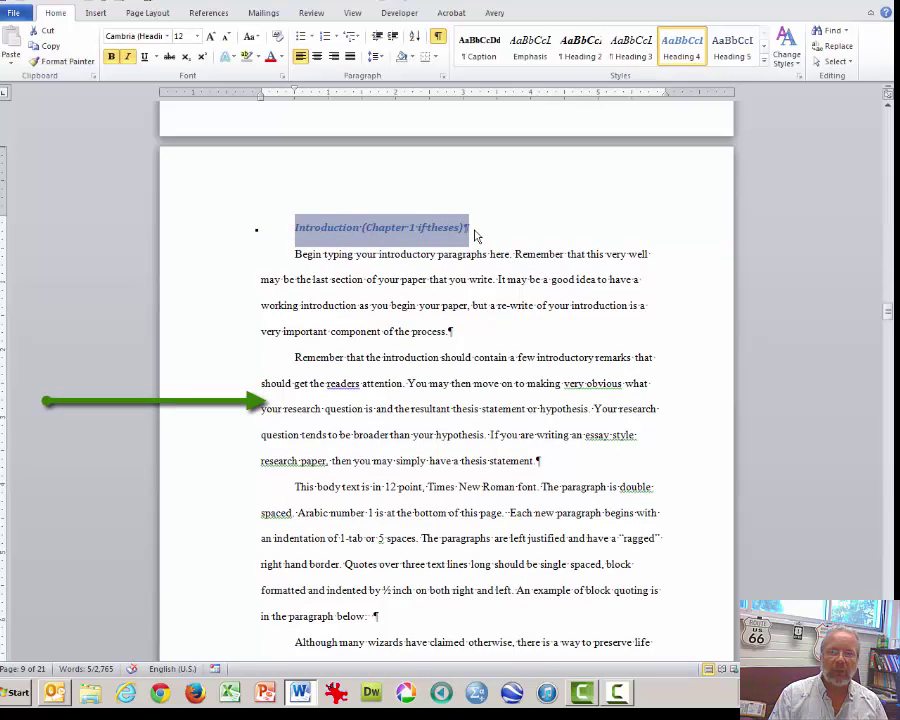
{"action": "key", "text": "alt+shift+Left"}
{"action": "key", "text": "alt+shift+Left"}
{"action": "key", "text": "Down"}
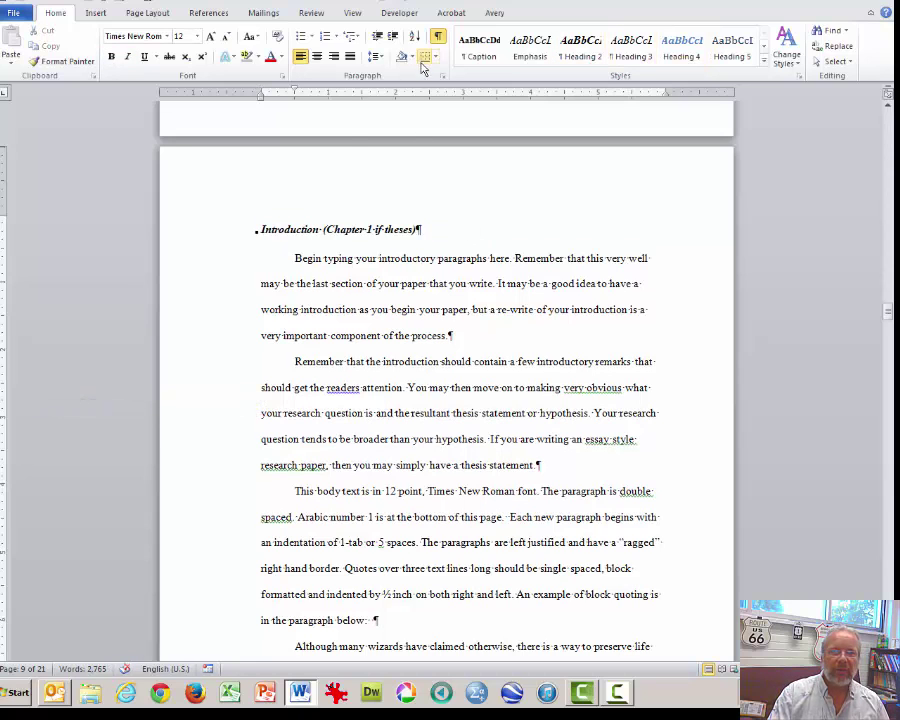
Step: In Outline view, promote 'Introduction (Chapter 1 if theses)' to Level 1 with Alt+Shift+Left
{"action": "left_click", "coordinate": [362, 15]}
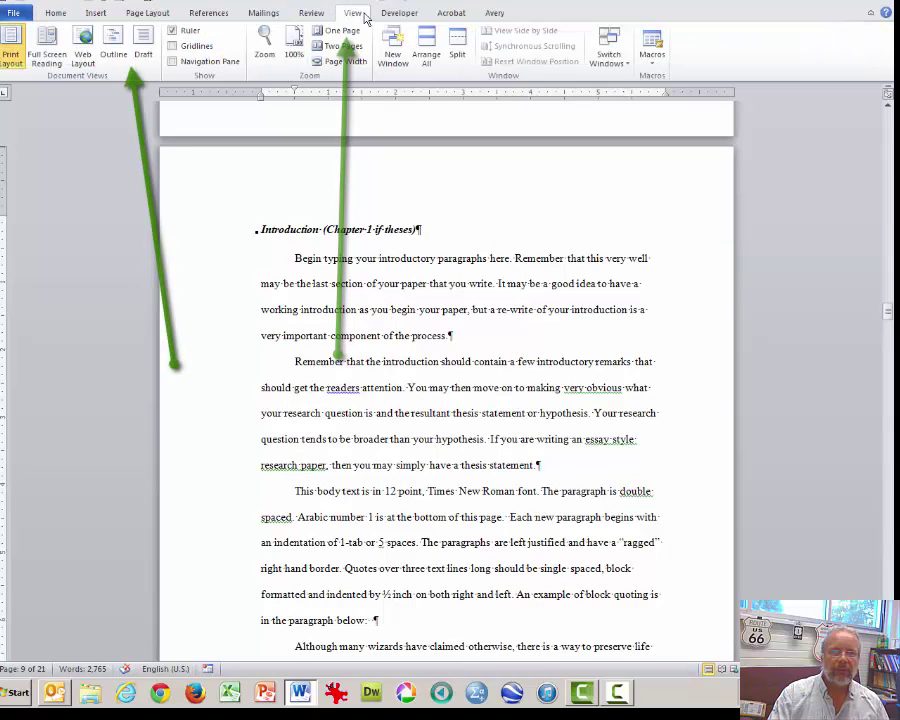
{"action": "left_click", "coordinate": [113, 45]}
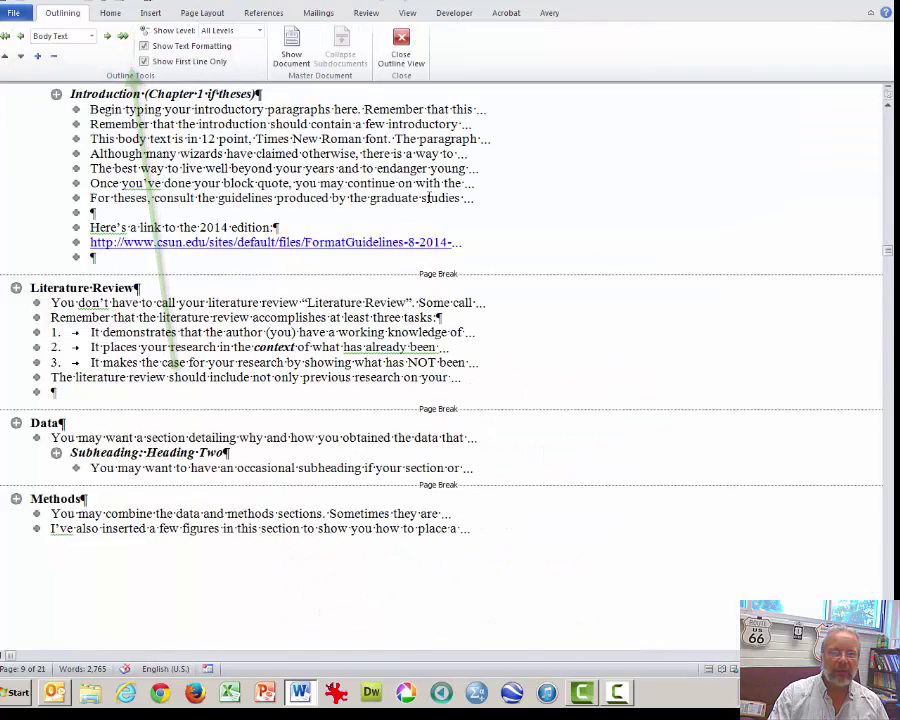
{"action": "scroll", "coordinate": [430, 197], "scroll_direction": "up", "scroll_amount": 3}
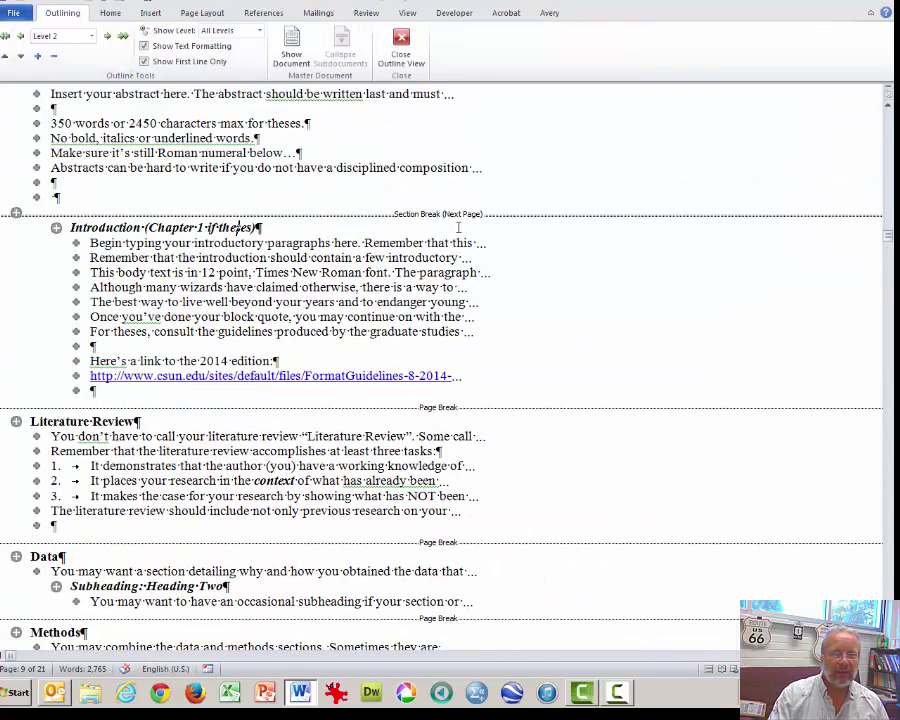
{"action": "key", "text": "alt+shift+Left"}
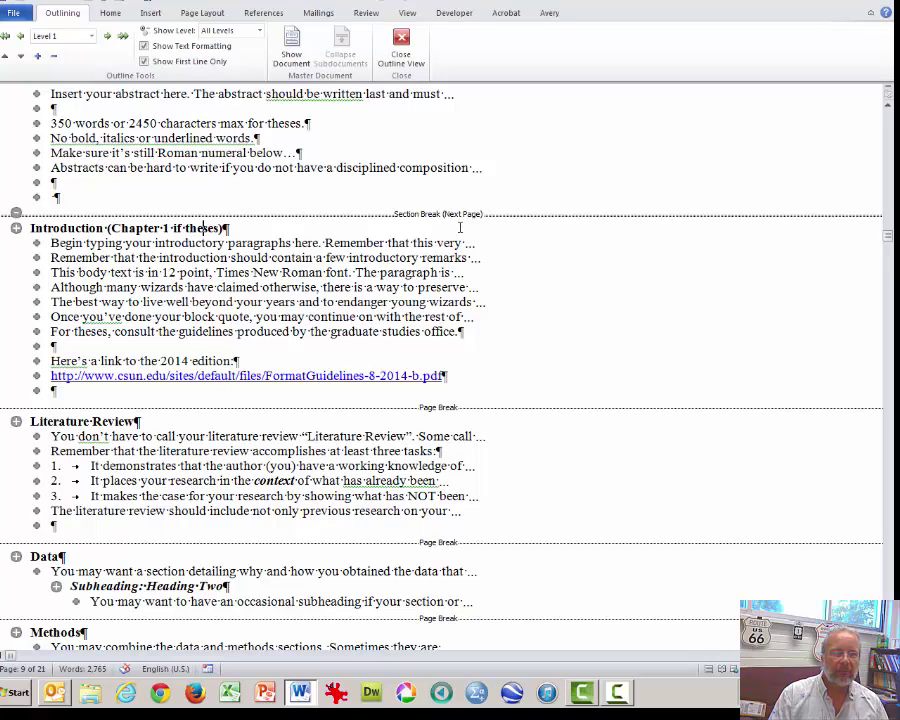
{"action": "scroll", "coordinate": [460, 227], "scroll_direction": "down", "scroll_amount": 2}
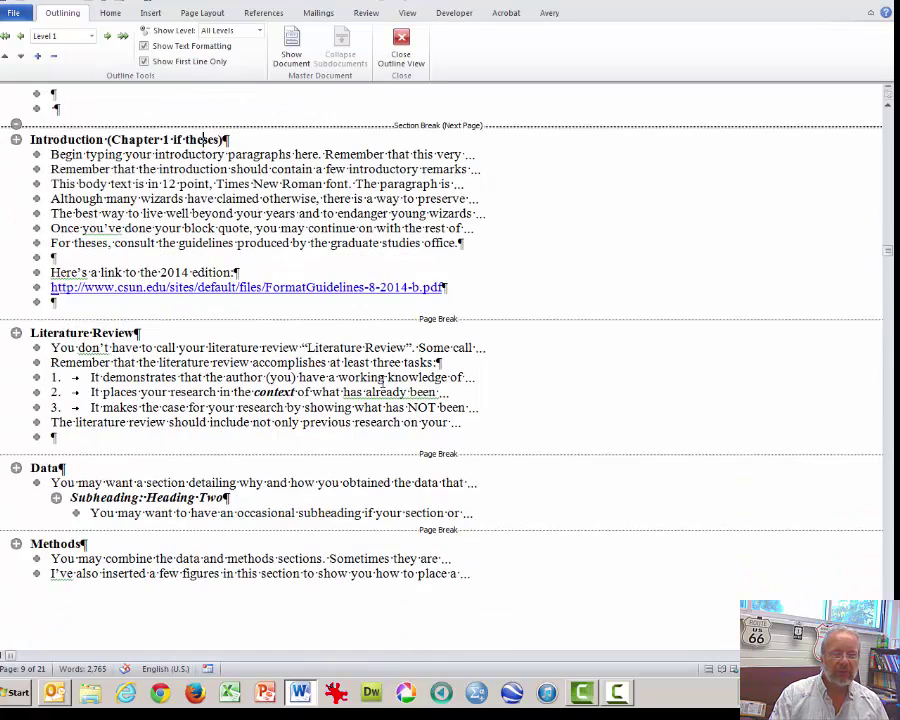
{"action": "scroll", "coordinate": [134, 467], "scroll_direction": "down", "scroll_amount": 1}
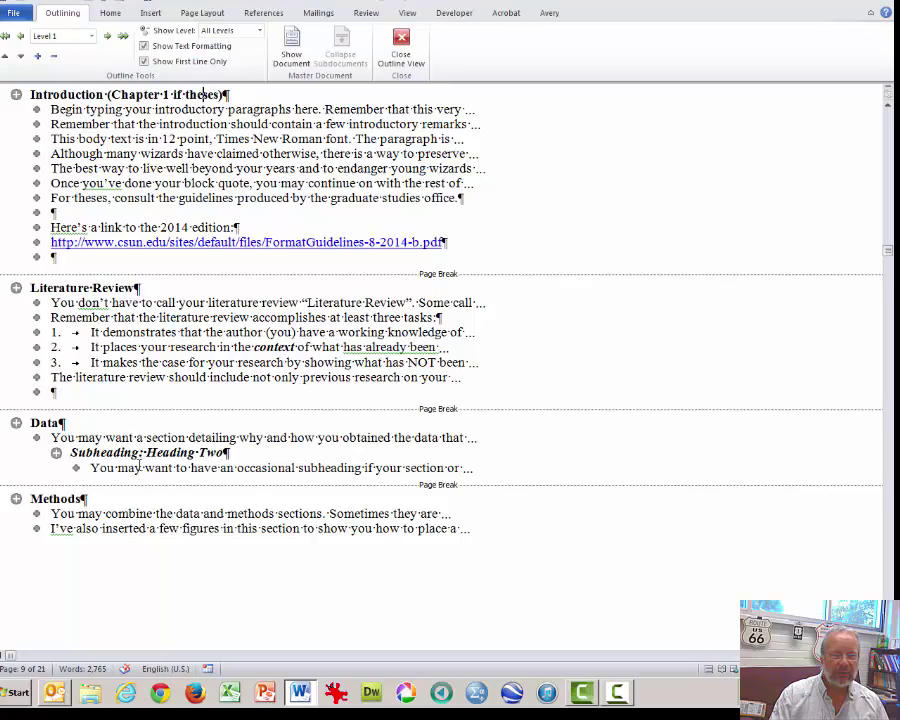
{"action": "scroll", "coordinate": [214, 427], "scroll_direction": "up", "scroll_amount": 9}
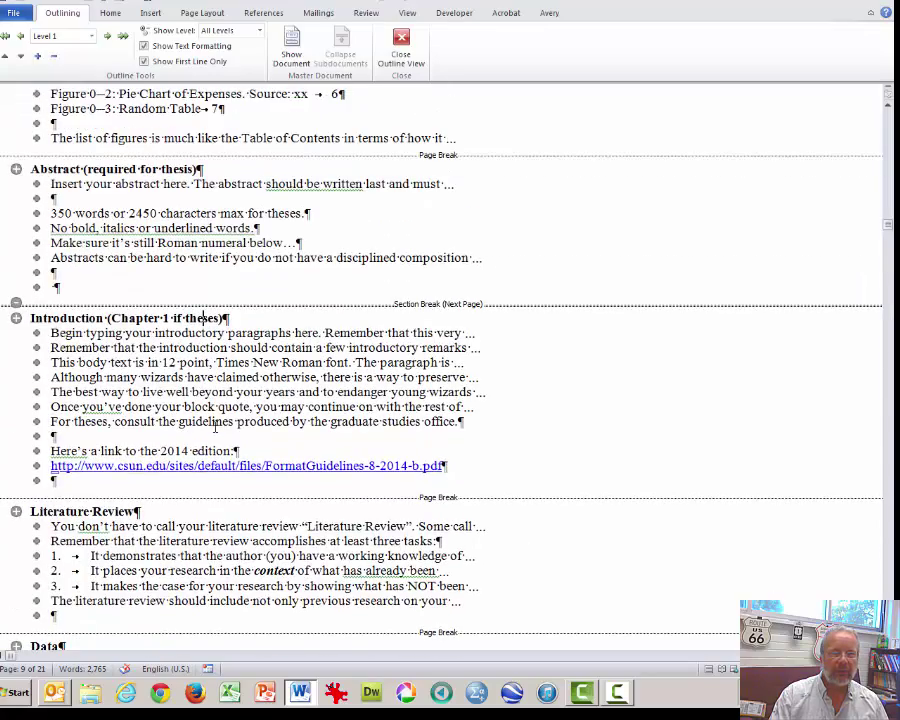
{"action": "scroll", "coordinate": [214, 425], "scroll_direction": "up", "scroll_amount": 5}
{"action": "scroll", "coordinate": [214, 425], "scroll_direction": "down", "scroll_amount": 7}
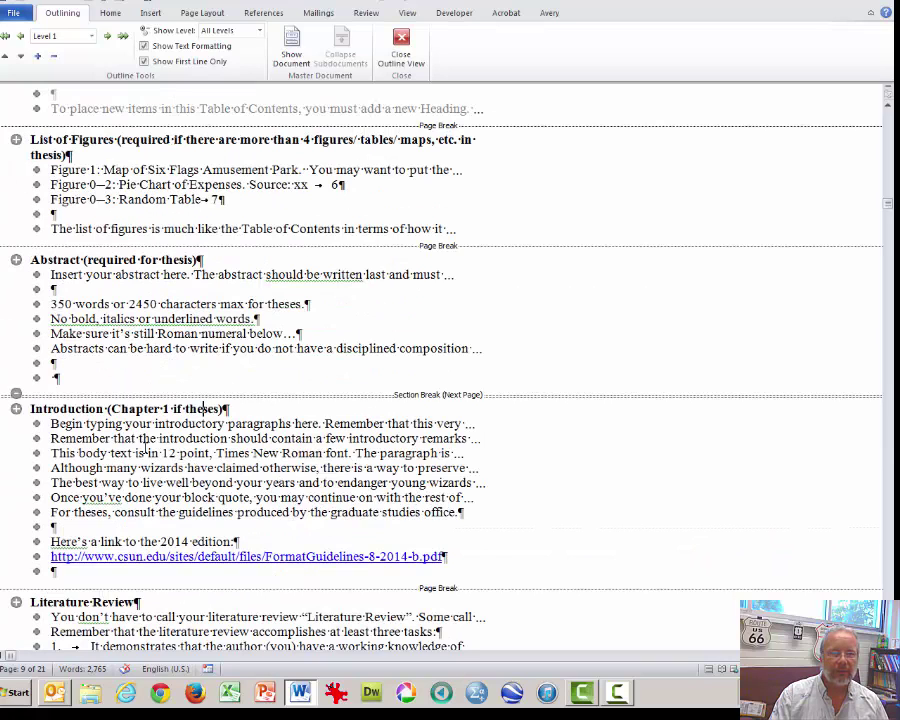
{"action": "left_click", "coordinate": [146, 453]}
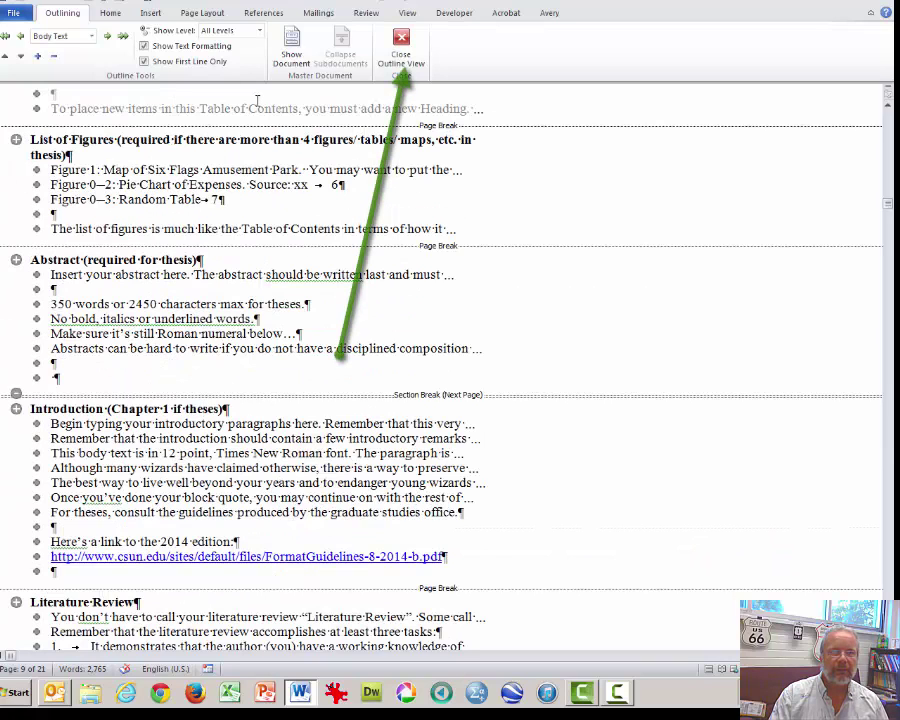
Step: Return to page layout and select the Introduction heading line
{"action": "left_click", "coordinate": [405, 50]}
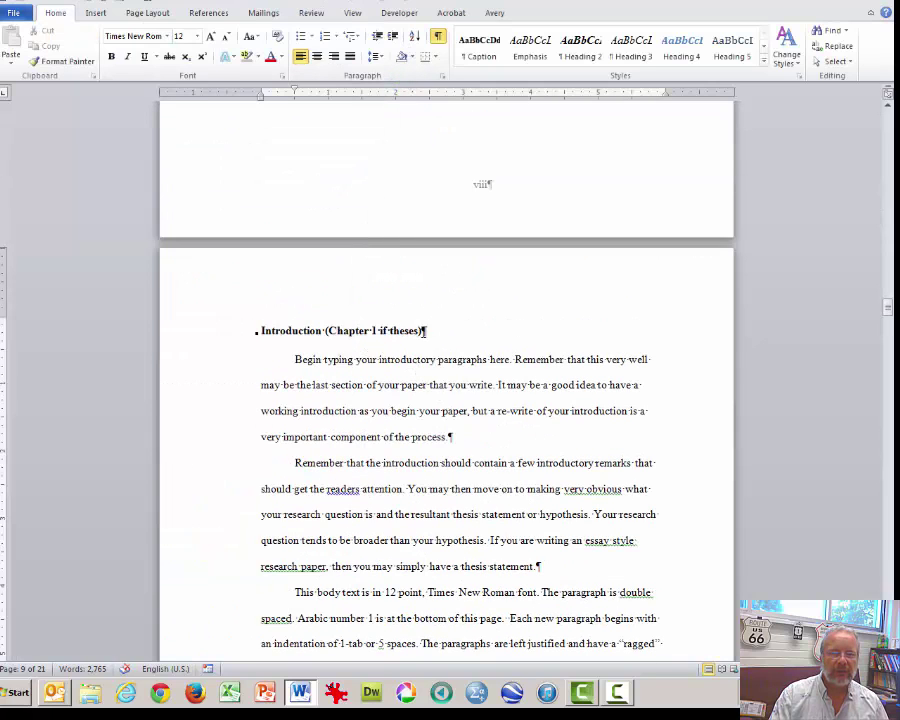
{"action": "left_click", "coordinate": [424, 331]}
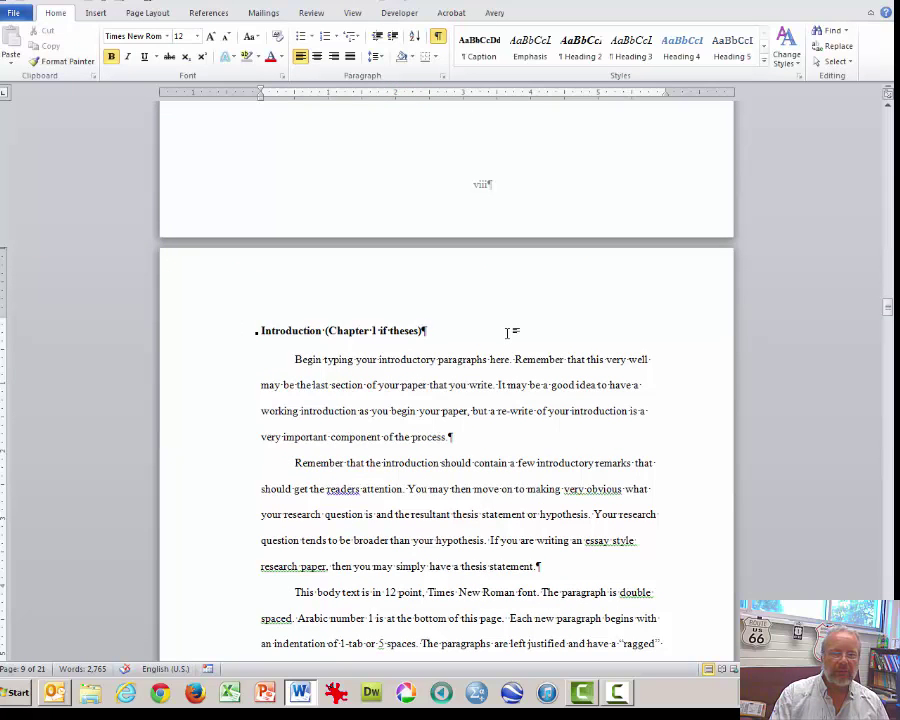
{"action": "left_click_drag", "start_coordinate": [482, 331], "coordinate": [287, 330]}
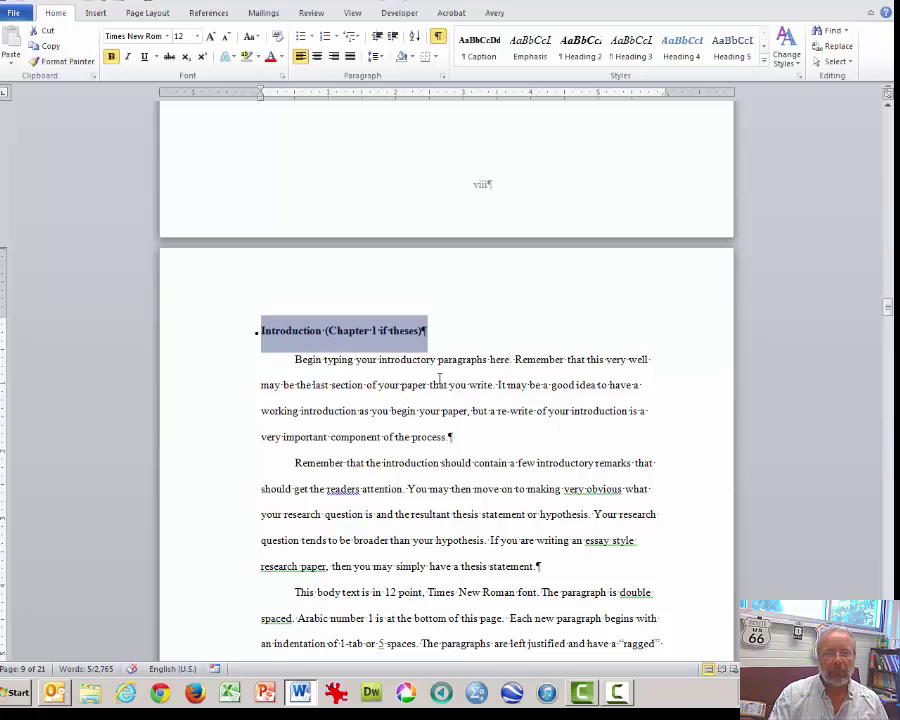
Step: Scroll up to the Table of Contents, select its Introduction entry, and place the caret below it
{"action": "scroll", "coordinate": [439, 378], "scroll_direction": "up", "scroll_amount": 15}
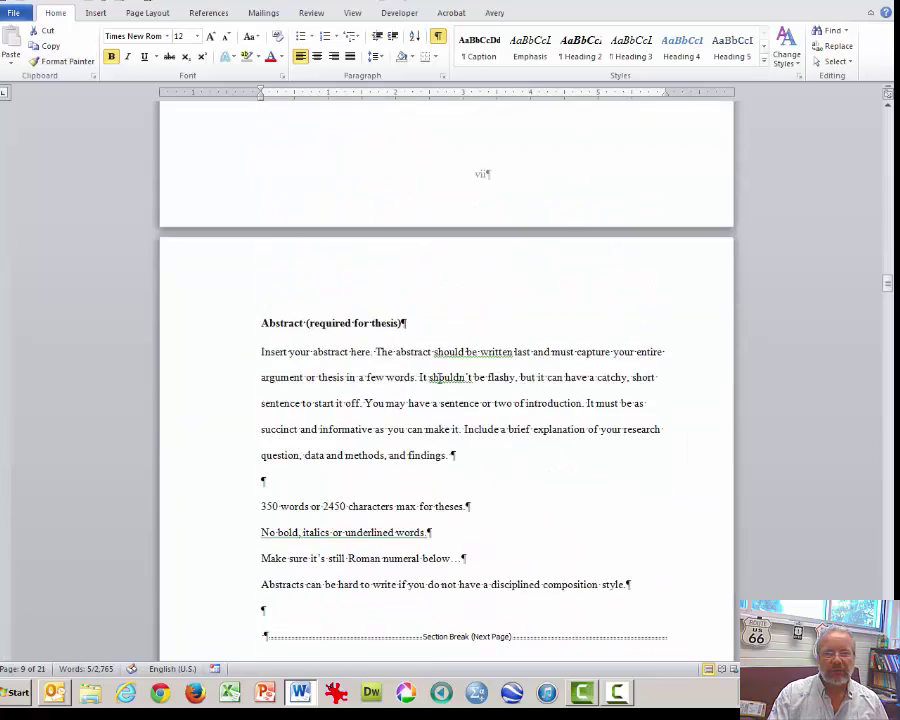
{"action": "scroll", "coordinate": [436, 378], "scroll_direction": "up", "scroll_amount": 20}
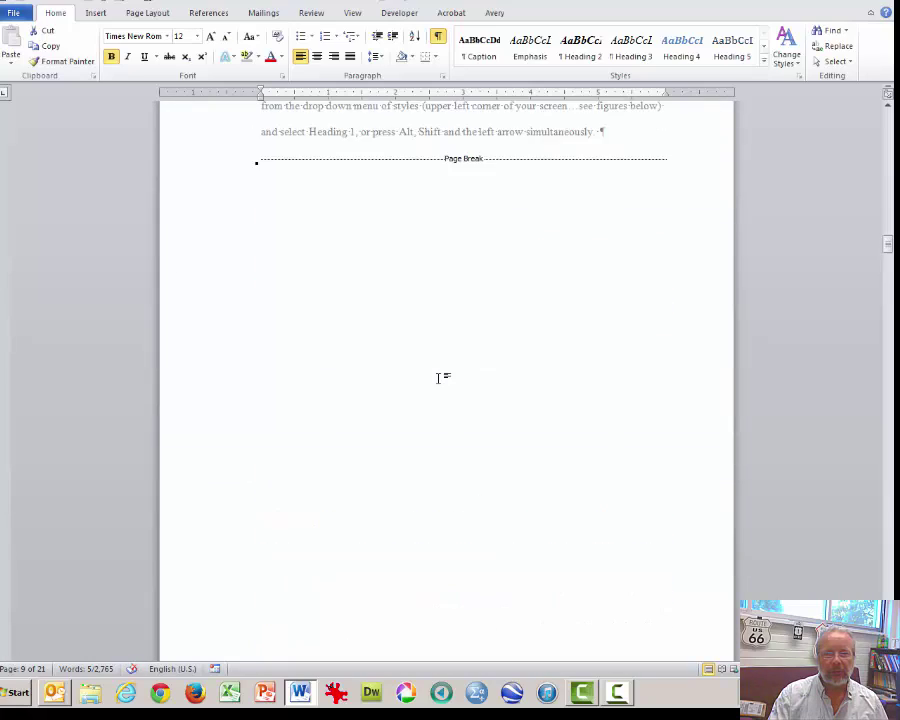
{"action": "scroll", "coordinate": [438, 378], "scroll_direction": "up", "scroll_amount": 15}
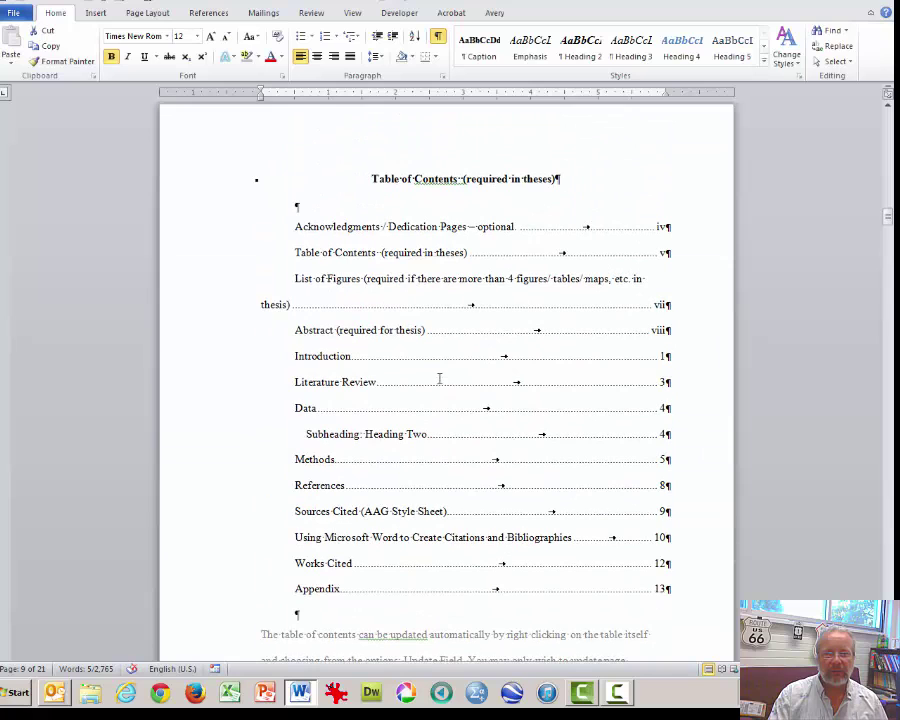
{"action": "left_click", "coordinate": [494, 279]}
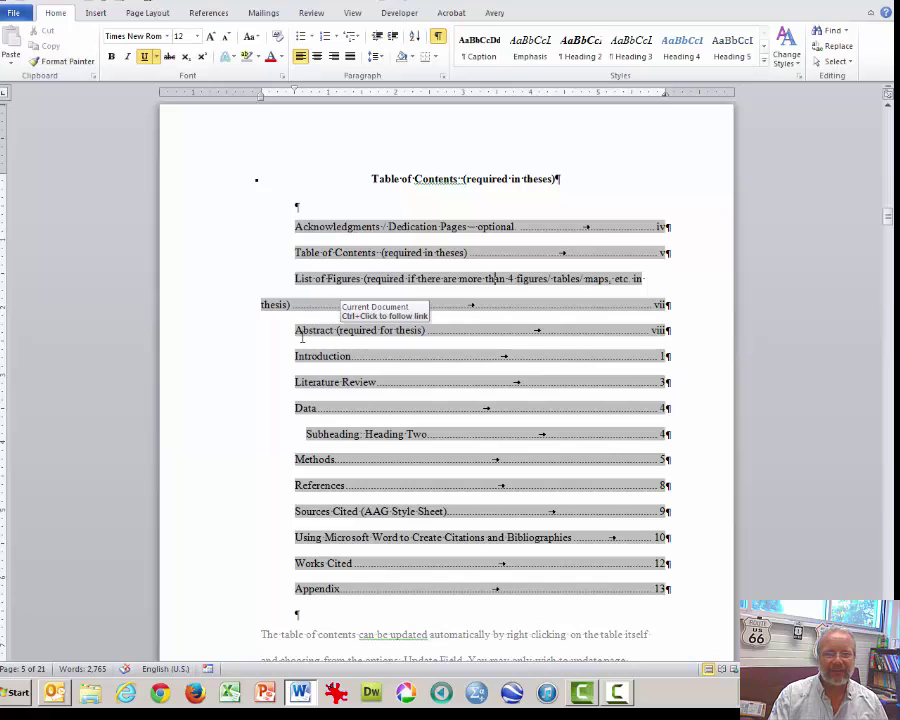
{"action": "left_click_drag", "start_coordinate": [296, 356], "coordinate": [352, 356]}
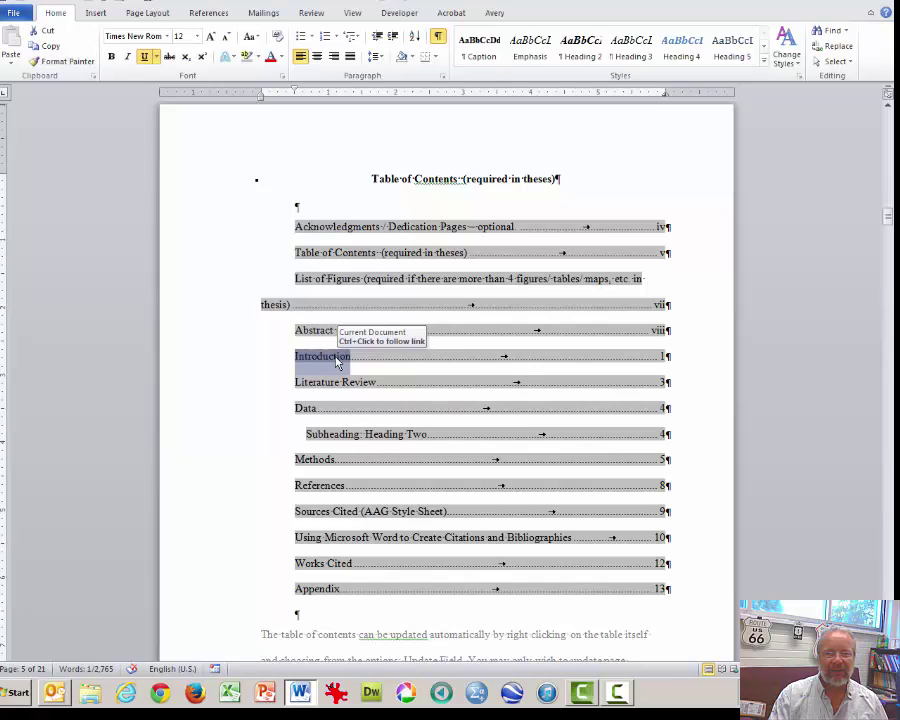
{"action": "left_click", "coordinate": [703, 302]}
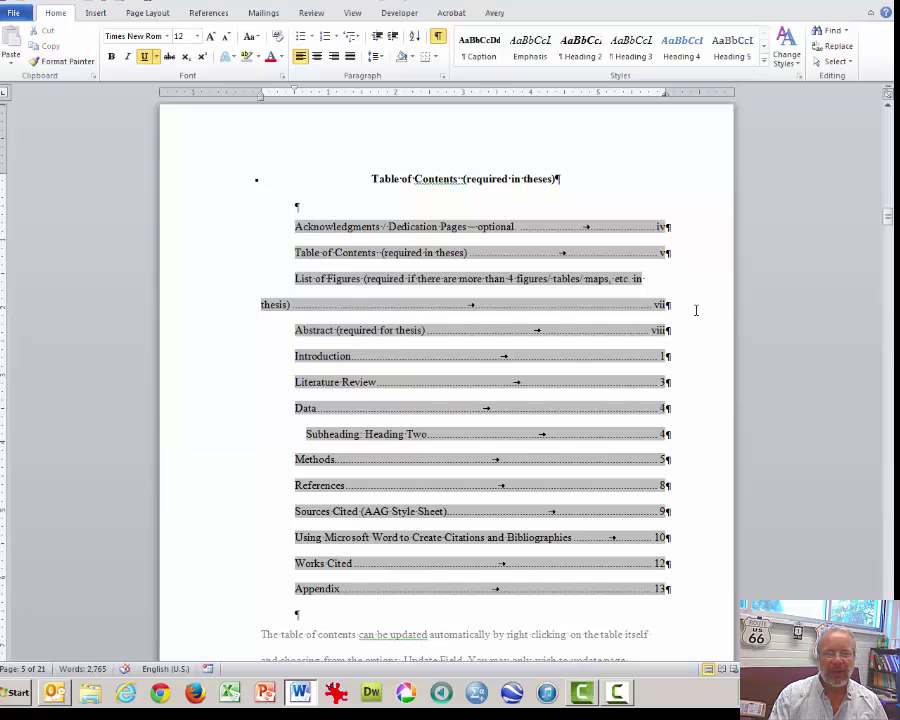
{"action": "left_click", "coordinate": [311, 617]}
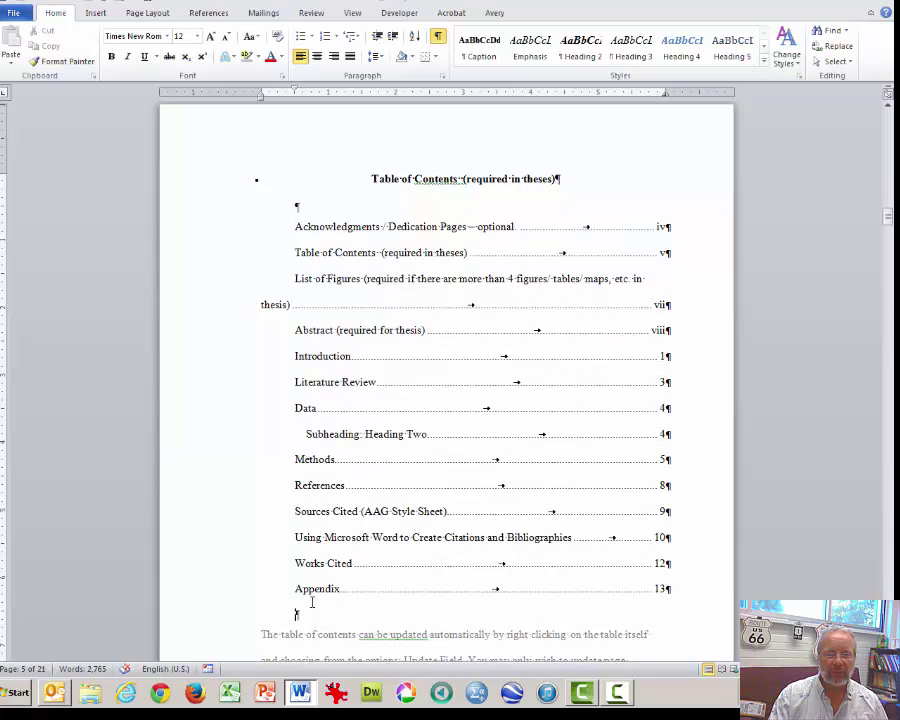
Step: Delete the old table of contents entries and bring up the built-in table of contents gallery
{"action": "left_click_drag", "start_coordinate": [311, 599], "coordinate": [297, 244]}
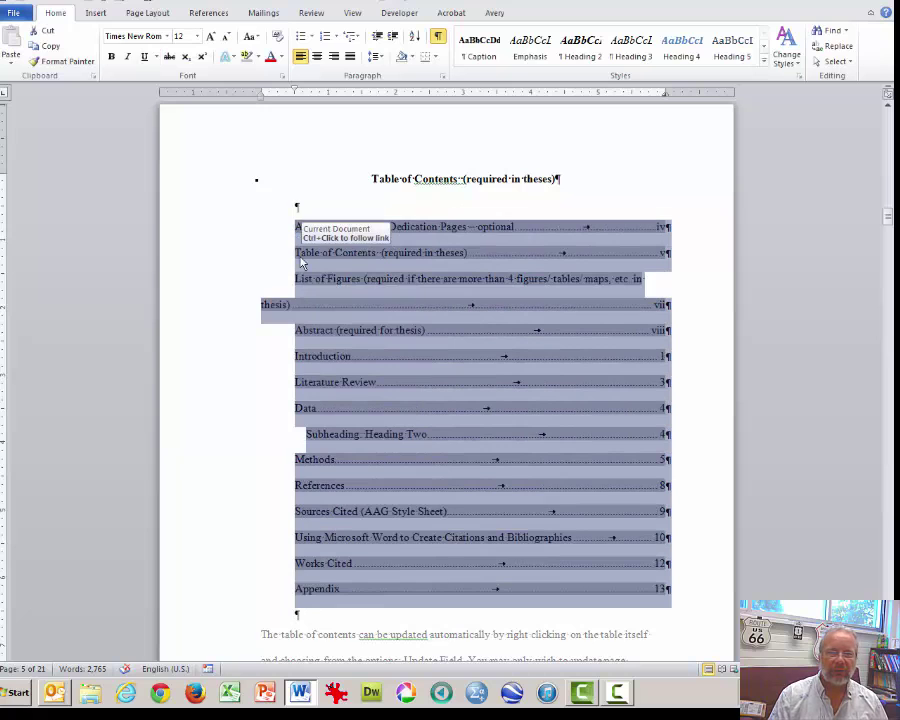
{"action": "key", "text": "Delete"}
{"action": "key", "text": "Up"}
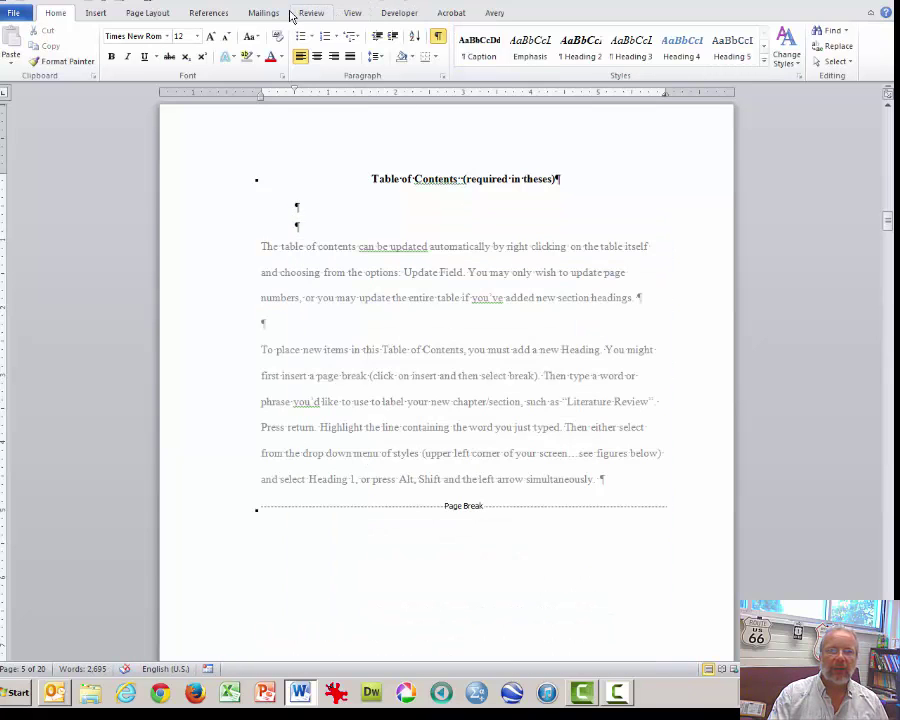
{"action": "left_click", "coordinate": [209, 13]}
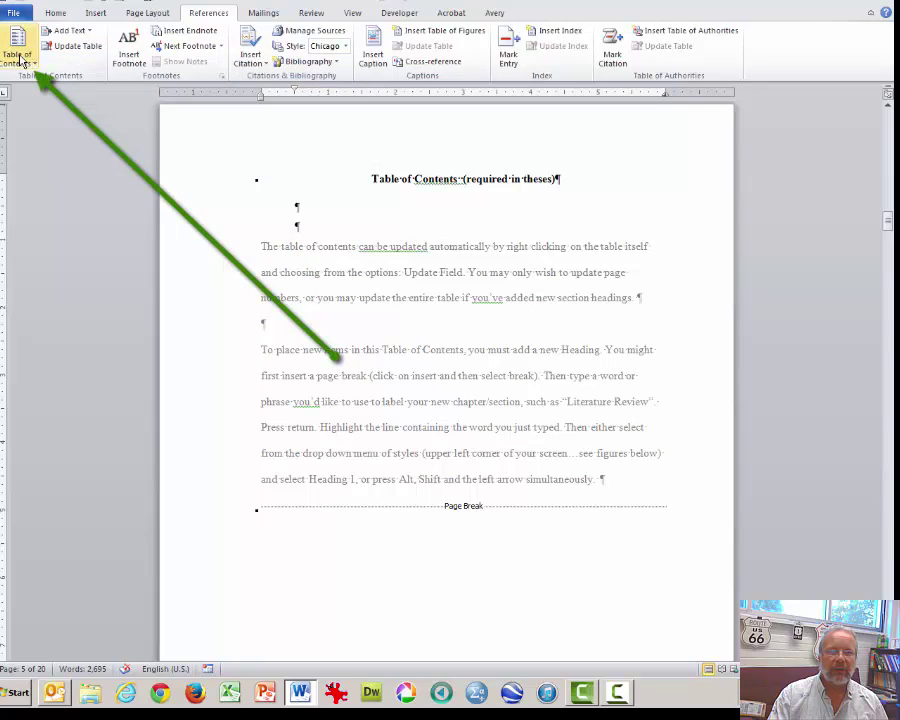
{"action": "left_click", "coordinate": [20, 60]}
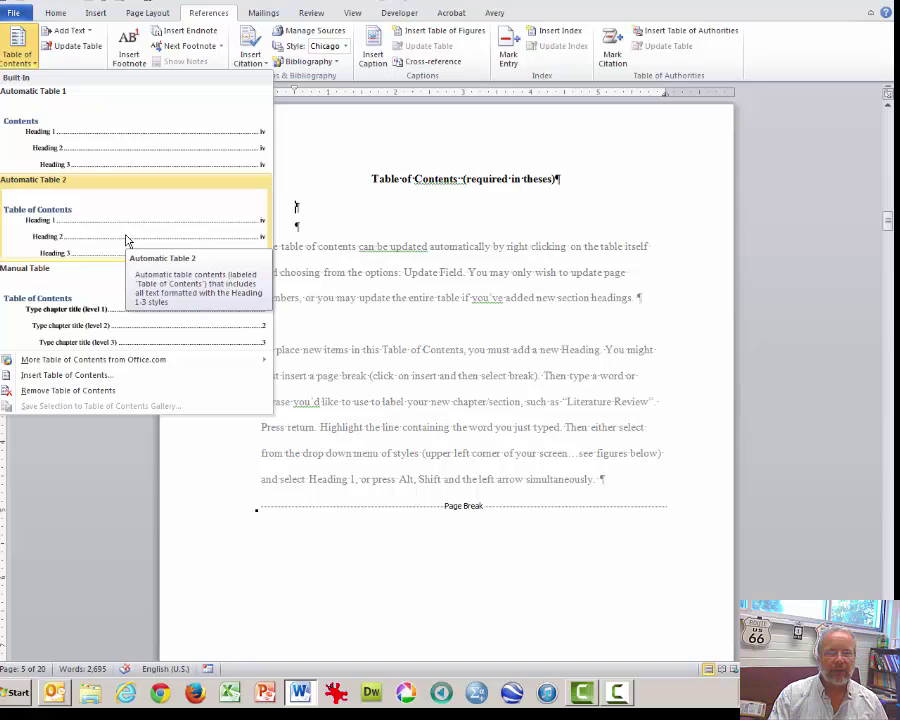
Step: Insert Automatic Table 2 under the title, without its duplicate 'Table of Contents' heading
{"action": "left_click", "coordinate": [126, 240]}
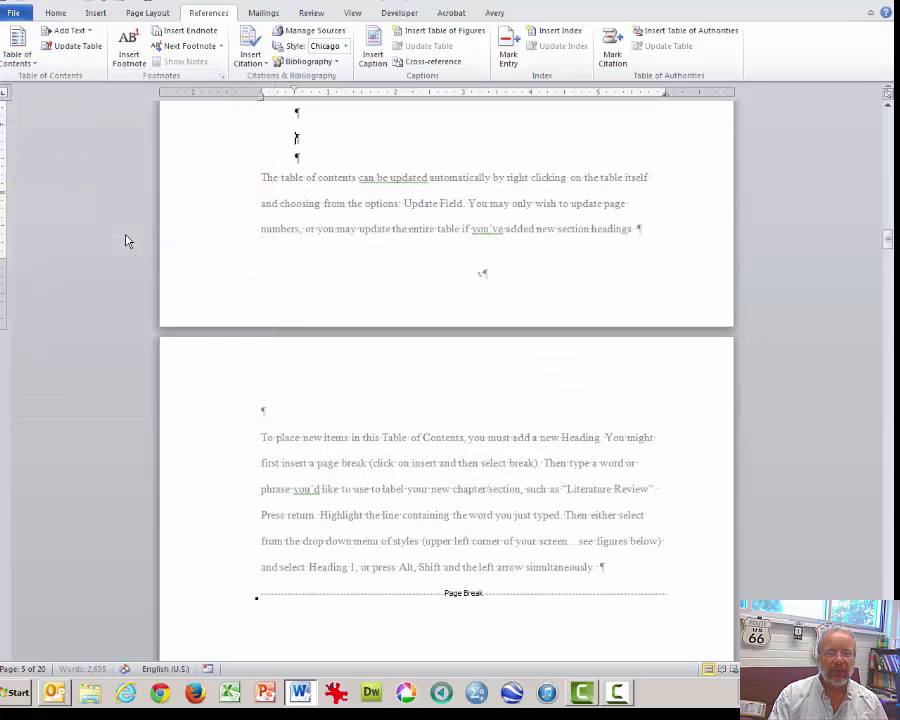
{"action": "scroll", "coordinate": [496, 350], "scroll_direction": "up", "scroll_amount": 5}
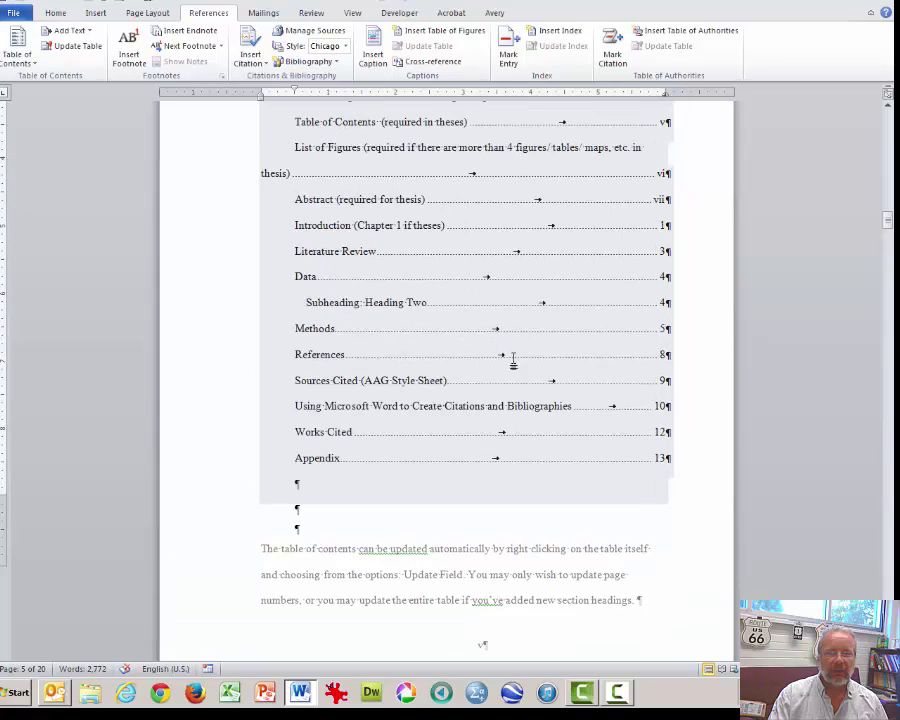
{"action": "scroll", "coordinate": [569, 385], "scroll_direction": "up", "scroll_amount": 3}
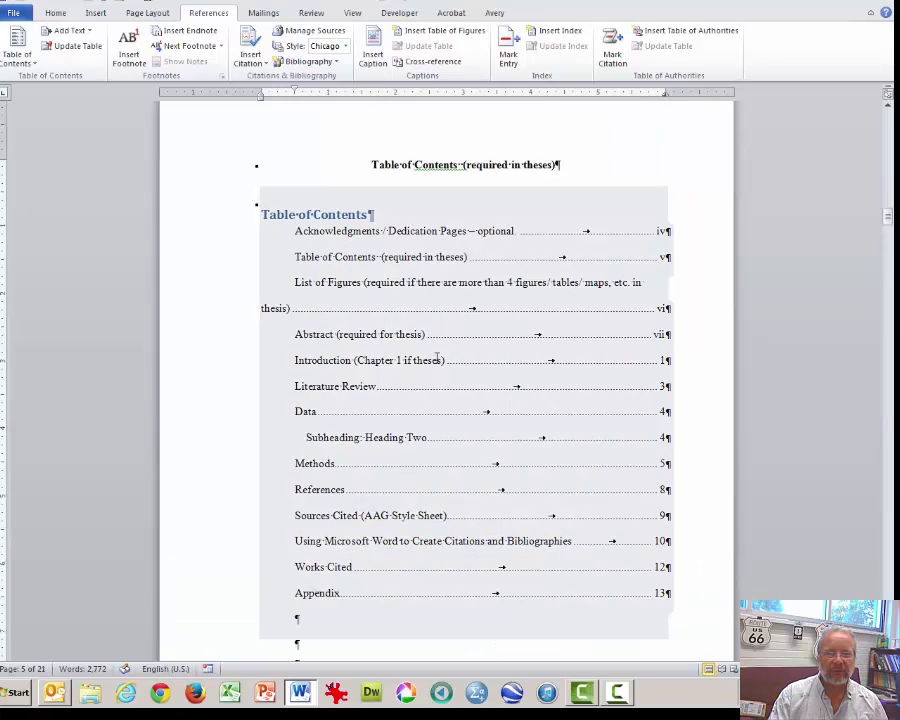
{"action": "left_click_drag", "start_coordinate": [362, 214], "coordinate": [276, 208]}
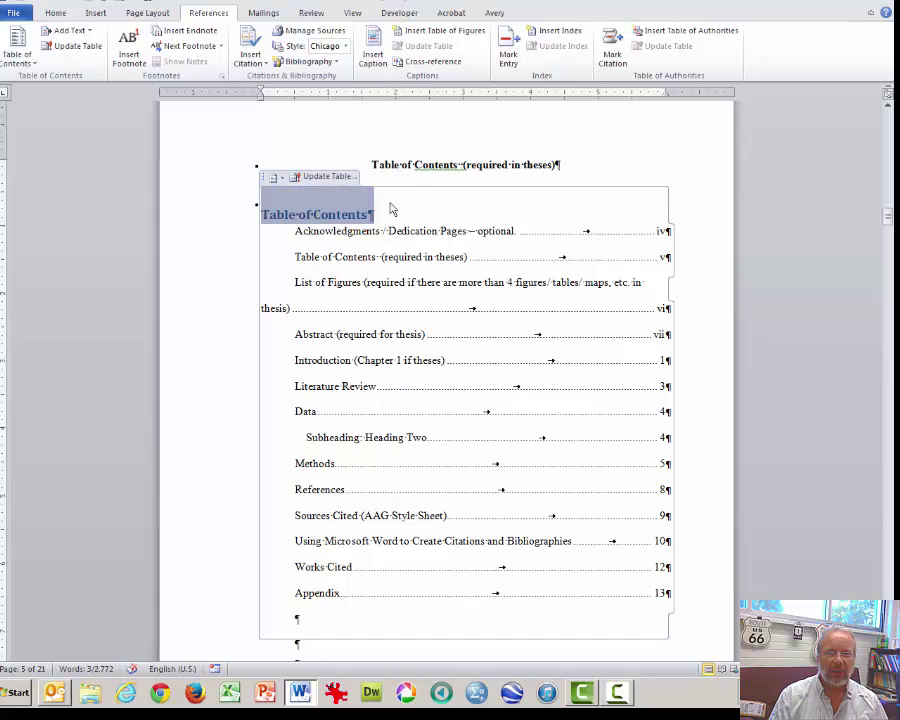
{"action": "key", "text": "Delete"}
{"action": "key", "text": "Delete"}
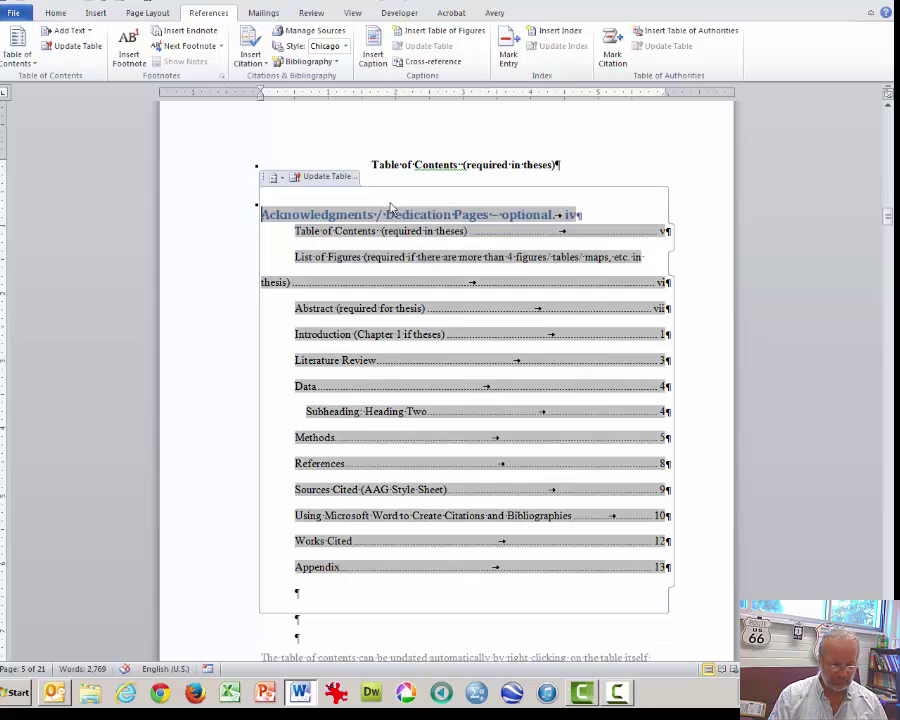
{"action": "key", "text": "ctrl+z"}
{"action": "left_click", "coordinate": [626, 166]}
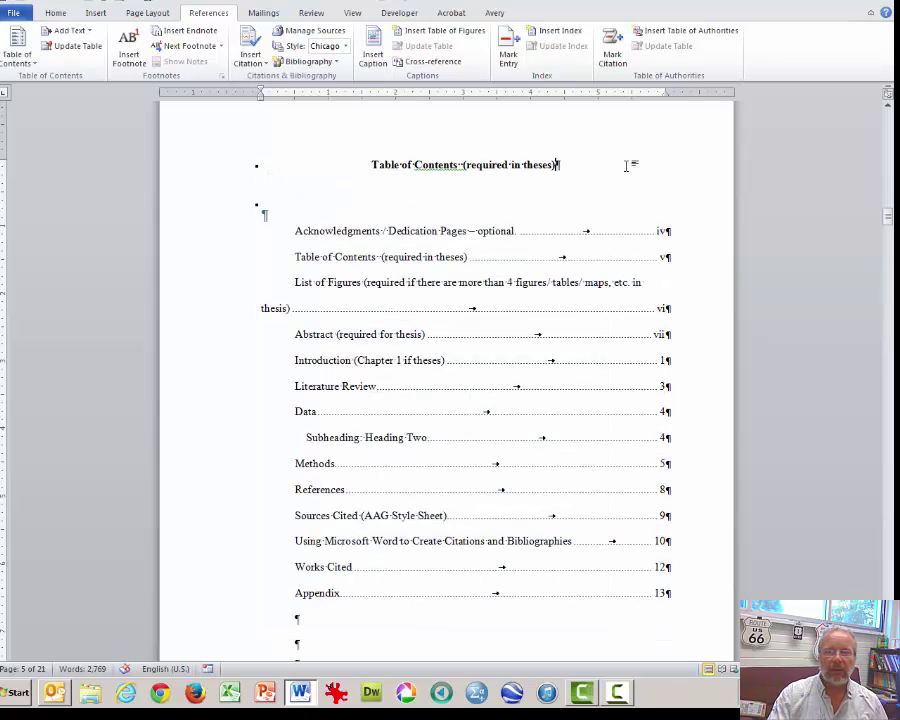
{"action": "scroll", "coordinate": [703, 368], "scroll_direction": "down", "scroll_amount": 6}
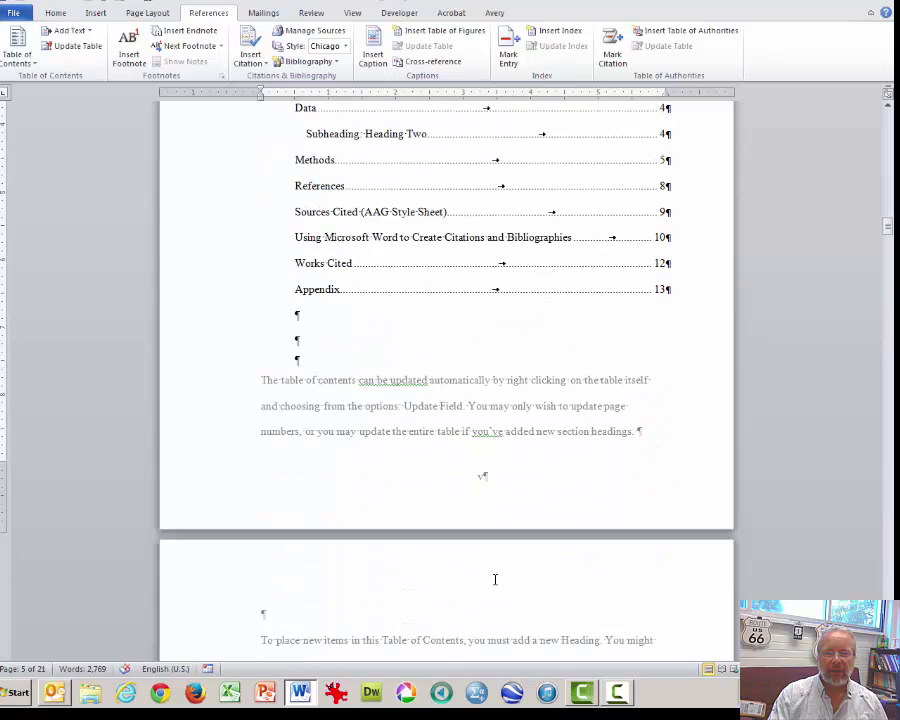
{"action": "scroll", "coordinate": [494, 579], "scroll_direction": "up", "scroll_amount": 5}
{"action": "left_click", "coordinate": [508, 566]}
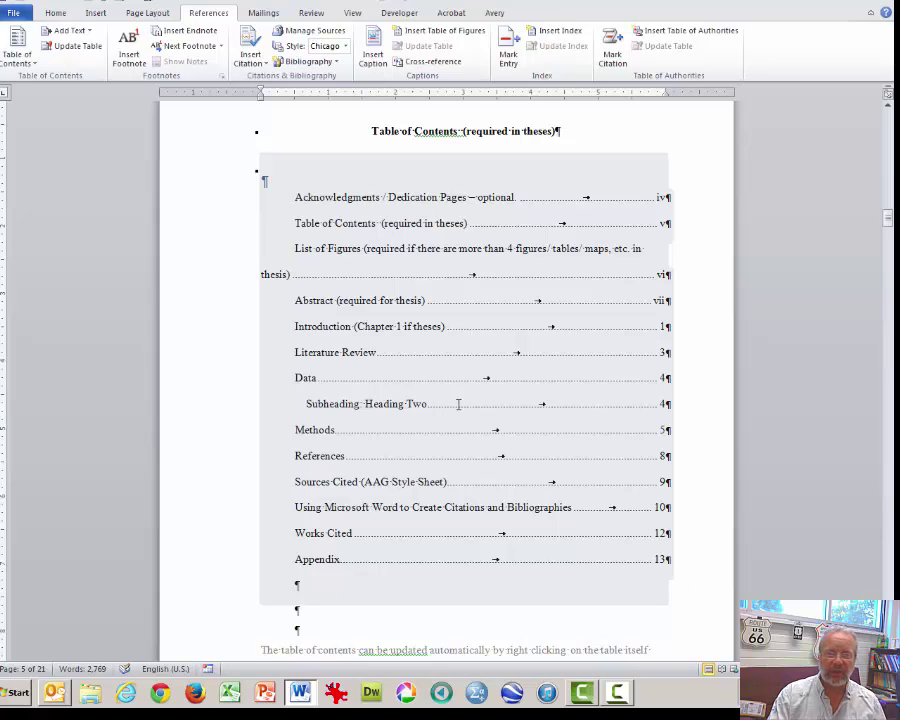
Step: Update the table of contents page numbers only, giving List of Figures vii and Abstract viii
{"action": "key", "text": "Left"}
{"action": "left_click", "coordinate": [650, 525]}
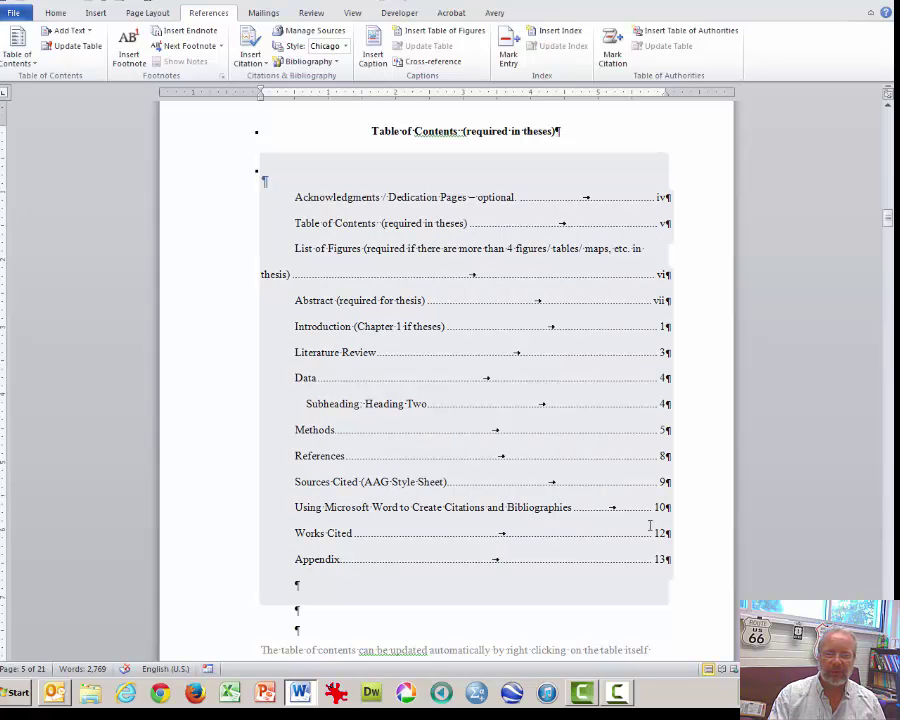
{"action": "right_click", "coordinate": [440, 342]}
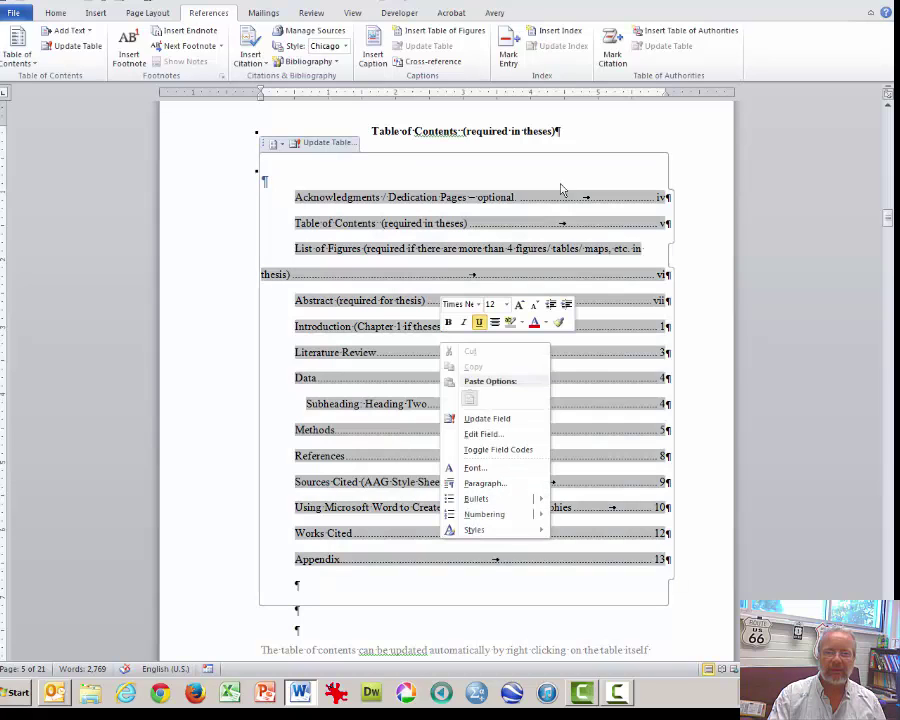
{"action": "left_click", "coordinate": [499, 425]}
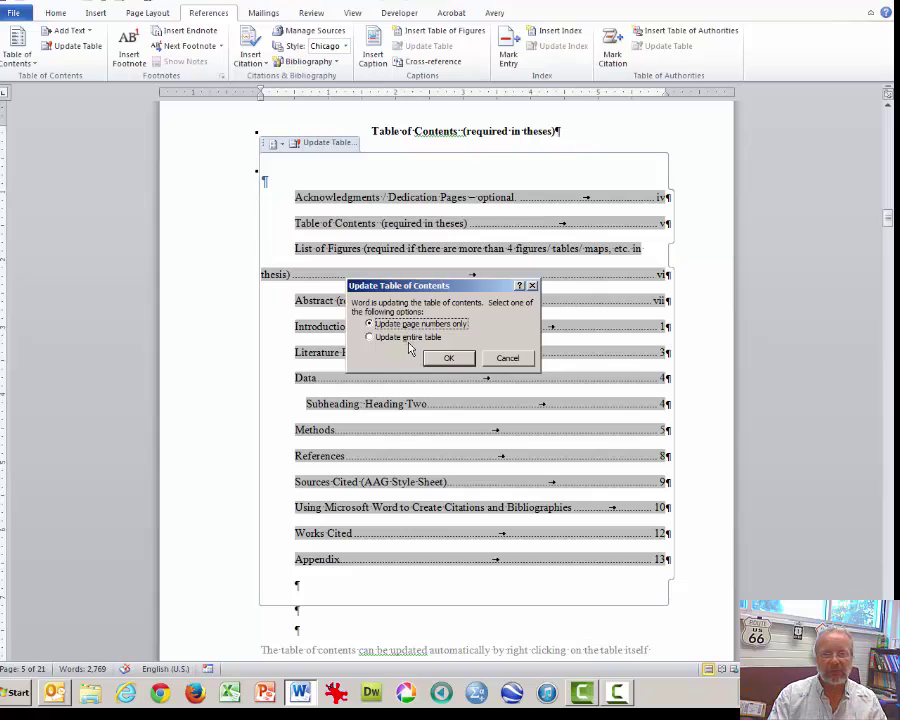
{"action": "left_click", "coordinate": [458, 364]}
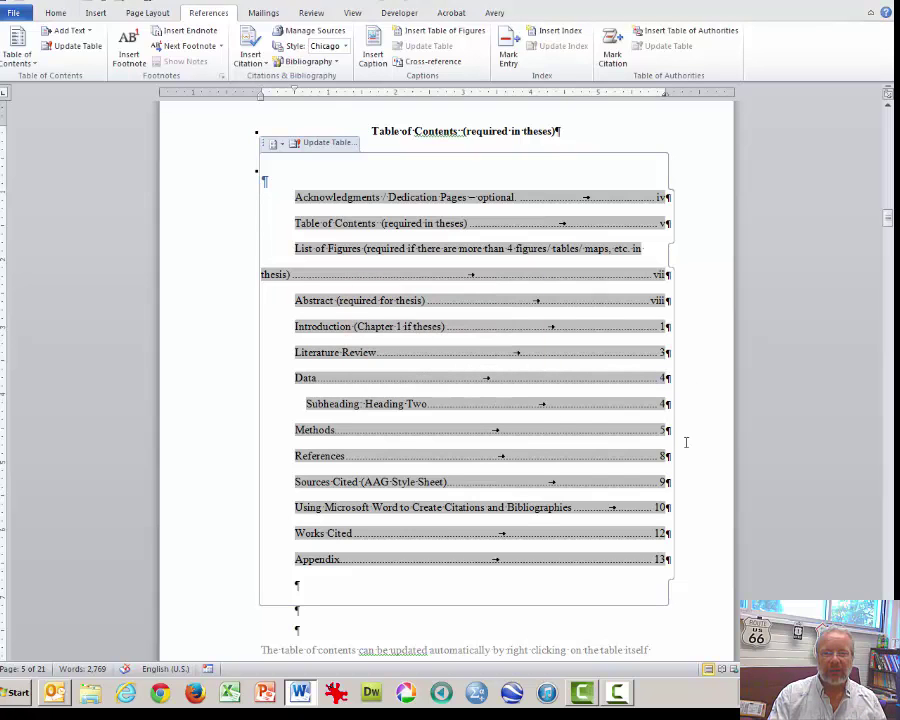
{"action": "left_click", "coordinate": [448, 616]}
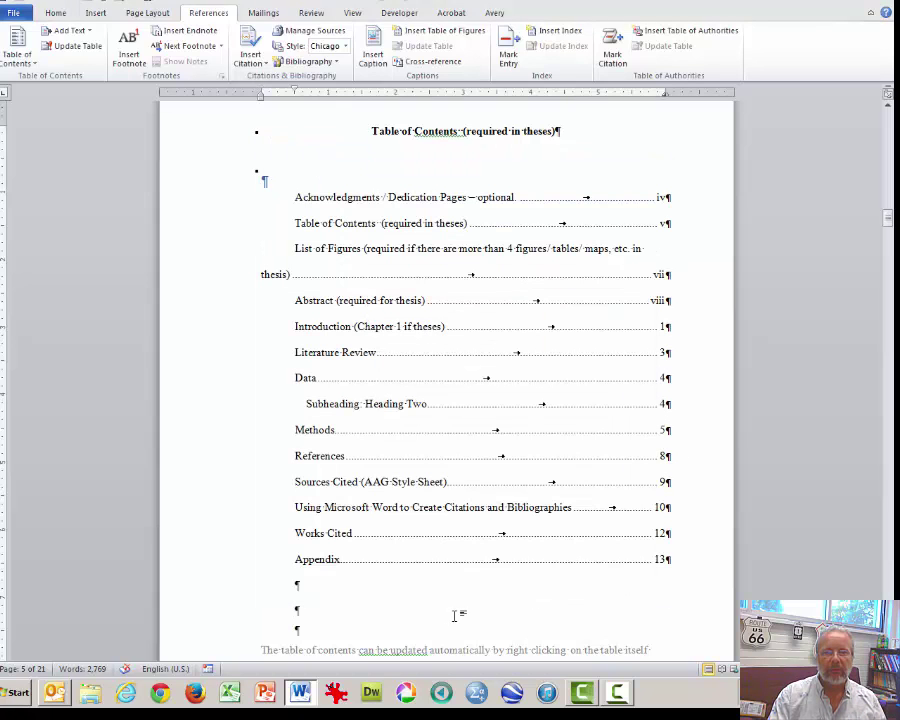
Step: Scroll past the contents, List of Figures and Abstract pages to 'Introduction (Chapter 1 if theses)'
{"action": "scroll", "coordinate": [455, 615], "scroll_direction": "down", "scroll_amount": 10}
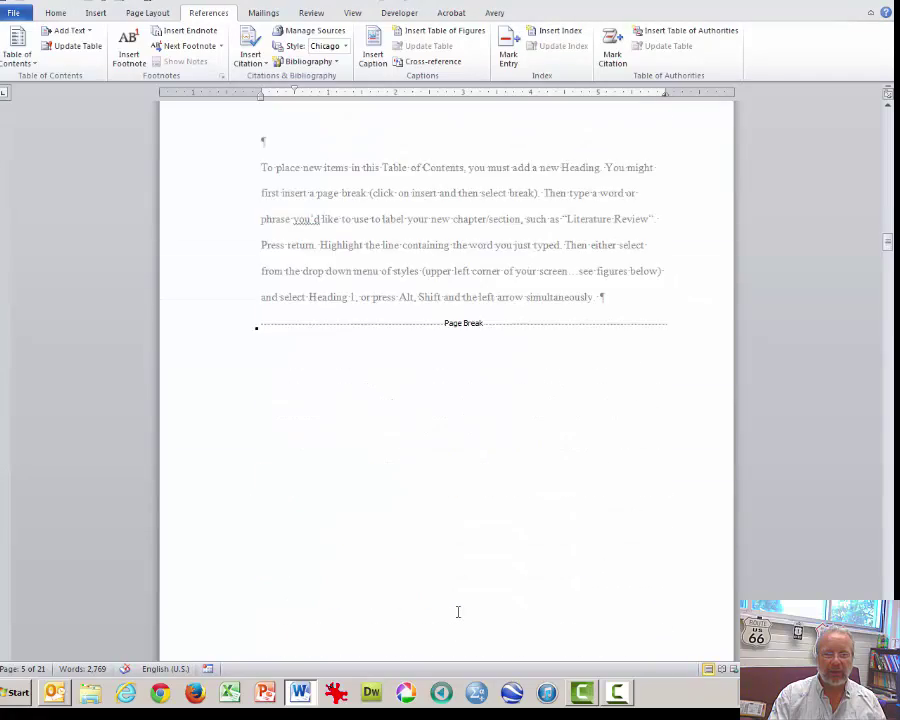
{"action": "scroll", "coordinate": [458, 612], "scroll_direction": "down", "scroll_amount": 20}
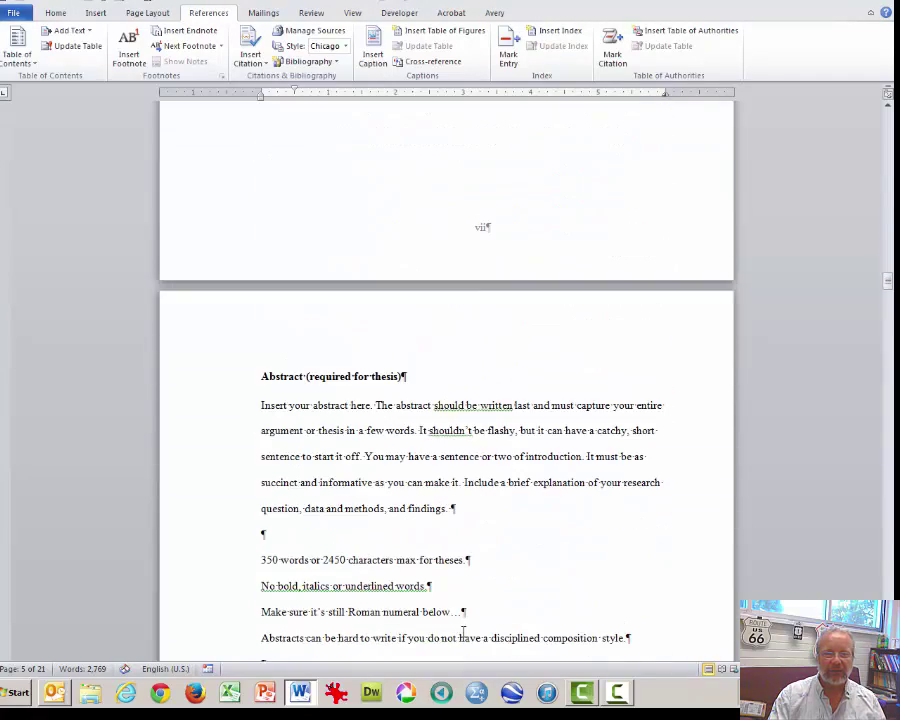
{"action": "scroll", "coordinate": [463, 632], "scroll_direction": "down", "scroll_amount": 20}
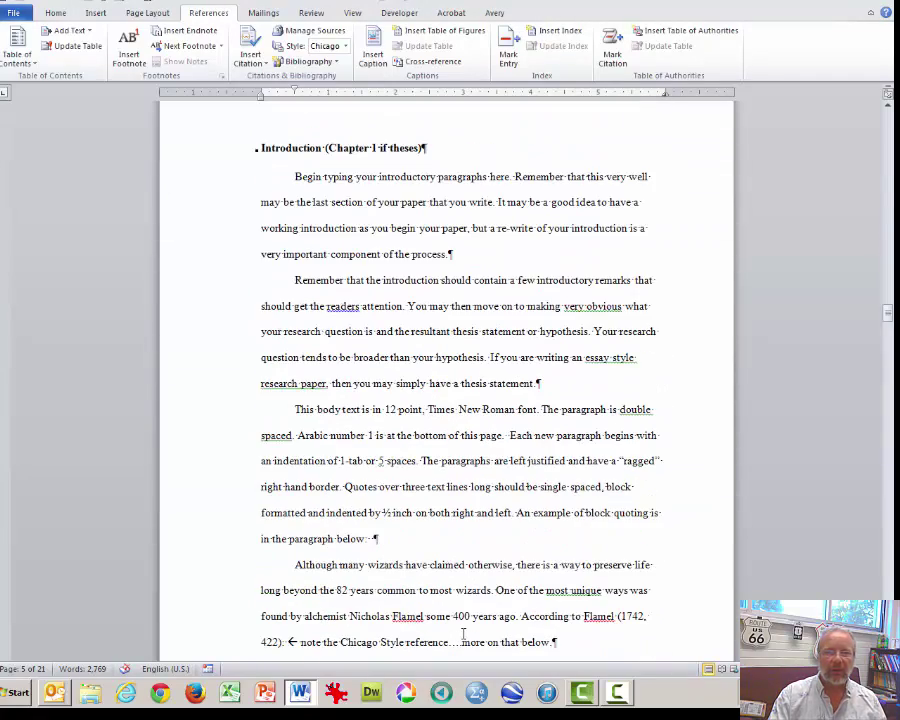